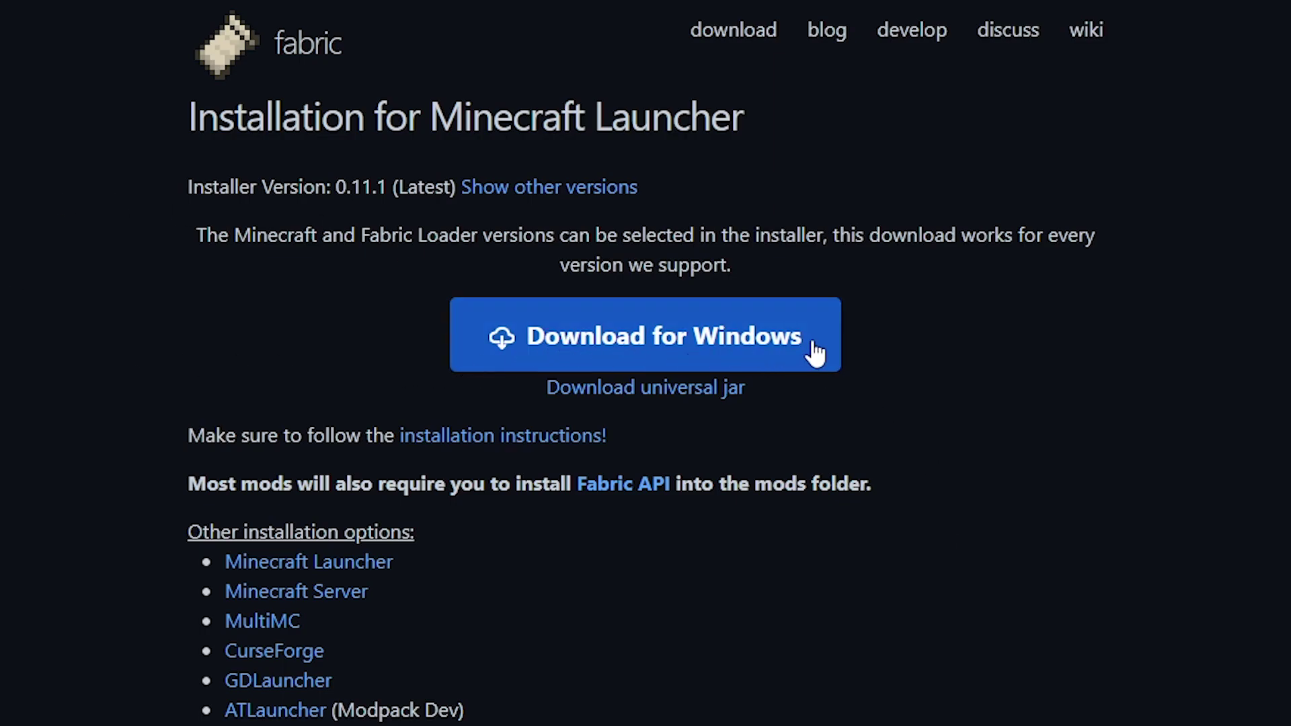
# - Download the Fabric installer for Windows and the Fabric API mod file
pyautogui.click(546, 349)
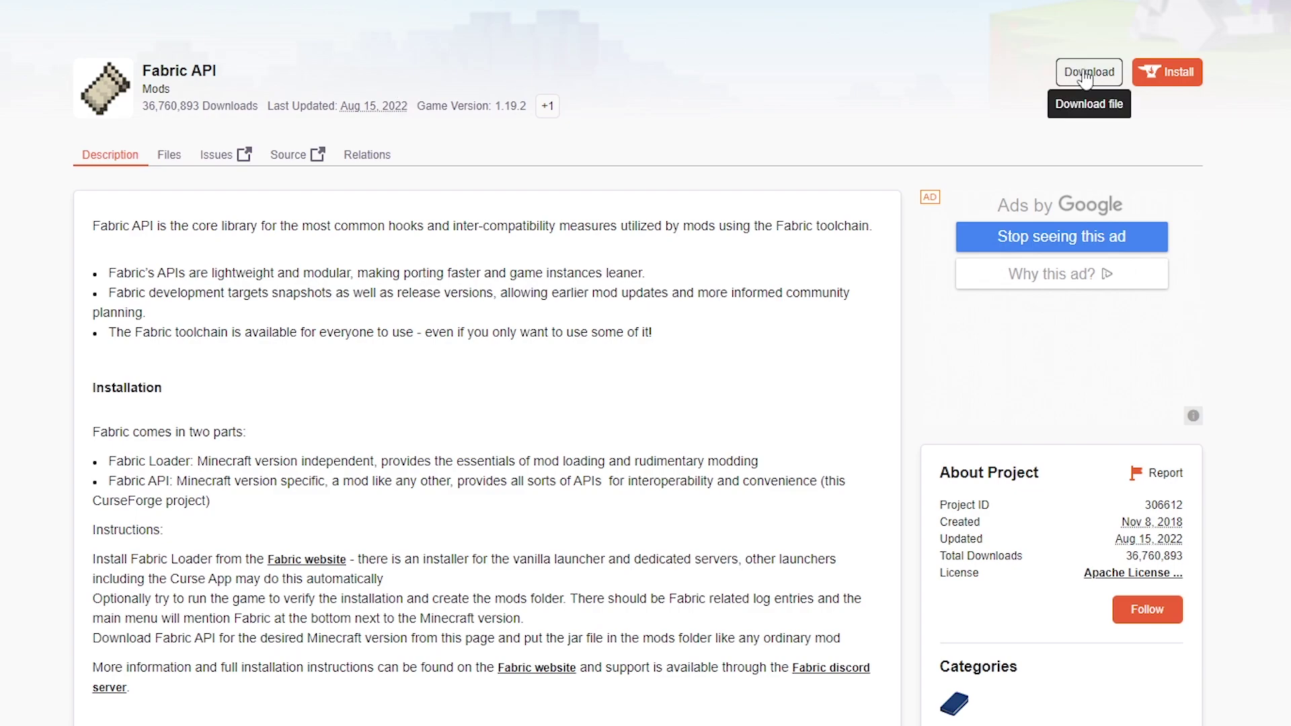
pyautogui.click(1083, 74)
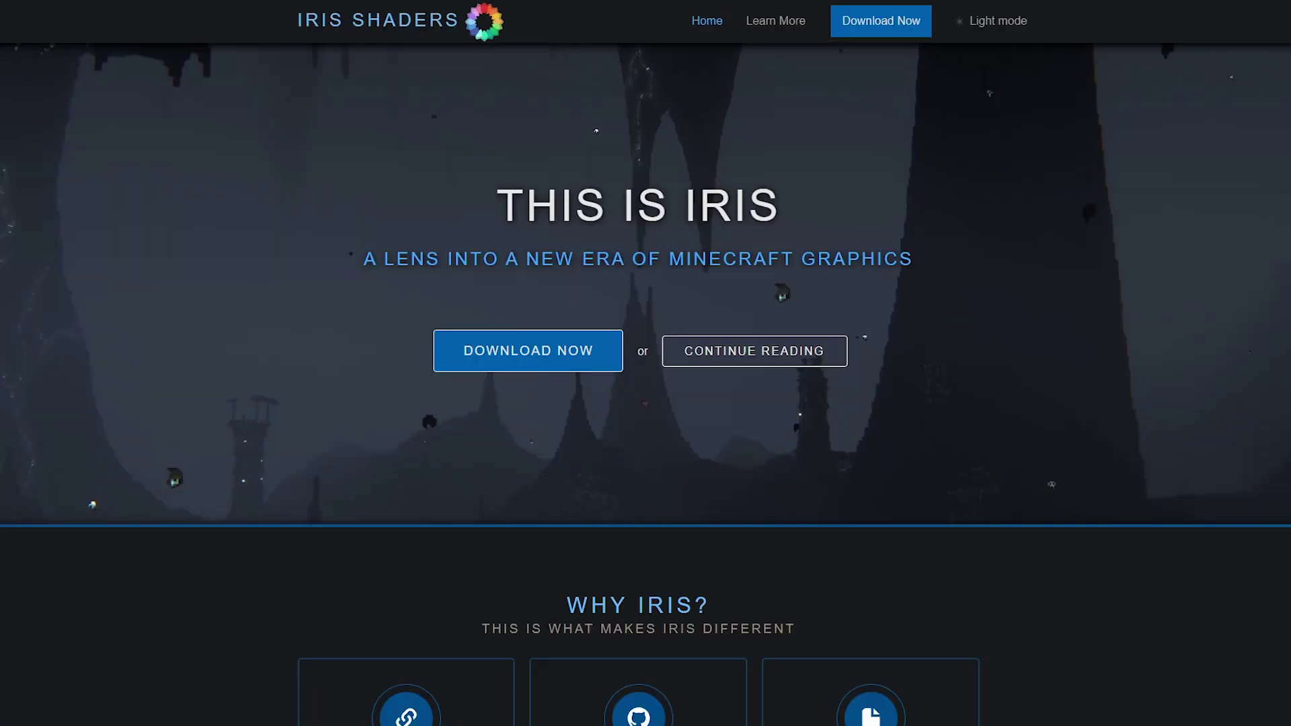
# - Download Iris 1.2.7 for Minecraft 1.19.2 from Modrinth, and download the BSL Shaders pack from its project page
pyautogui.click(538, 351)
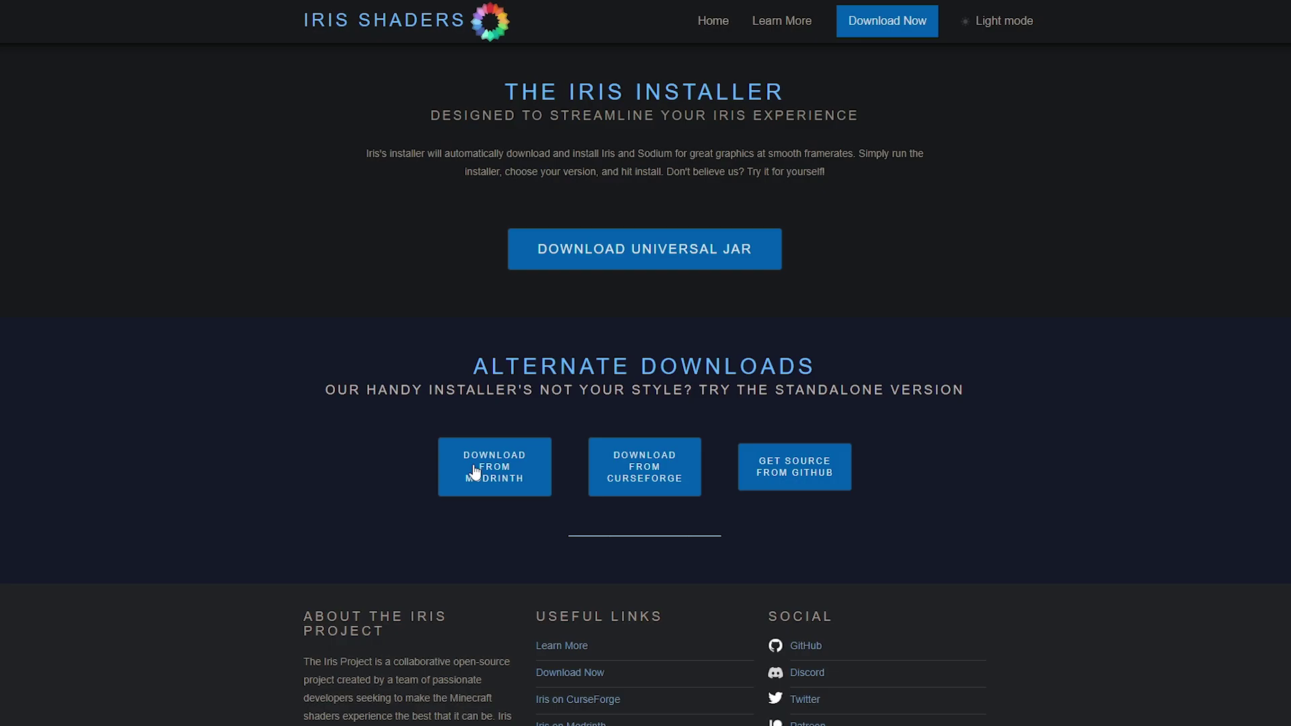
pyautogui.click(513, 458)
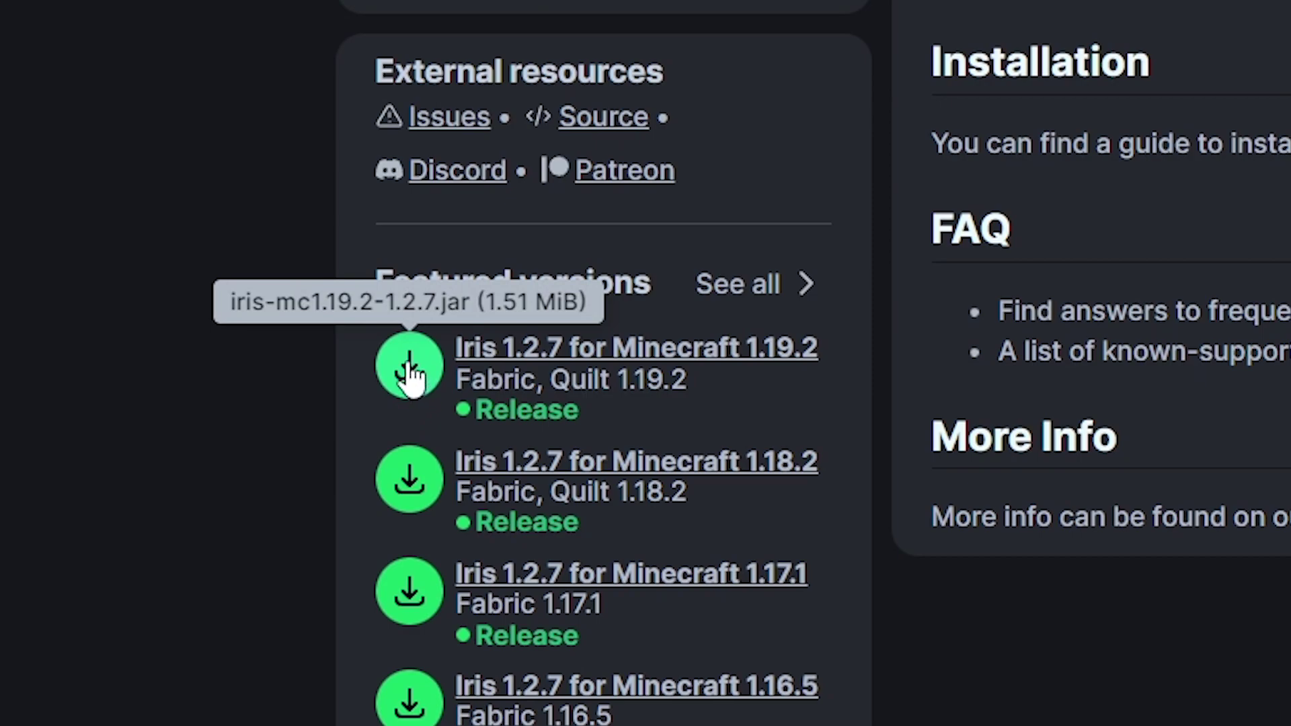
pyautogui.click(409, 369)
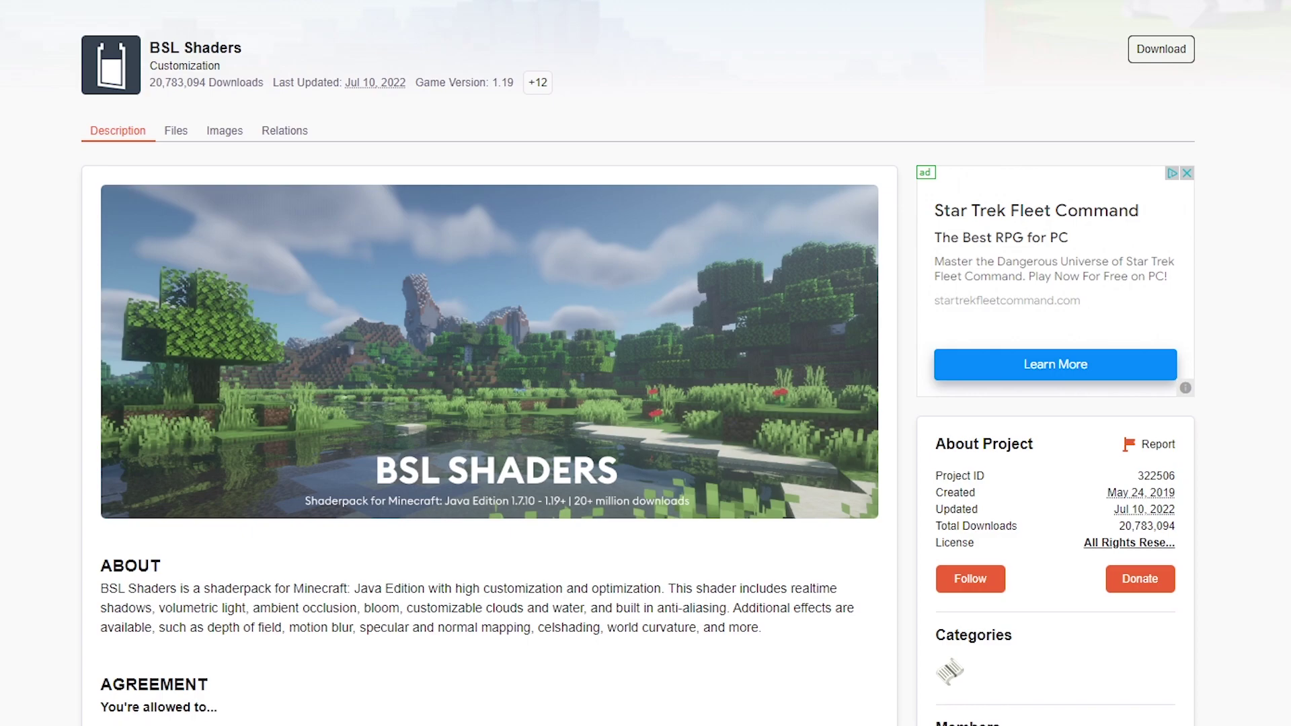
pyautogui.click(1153, 54)
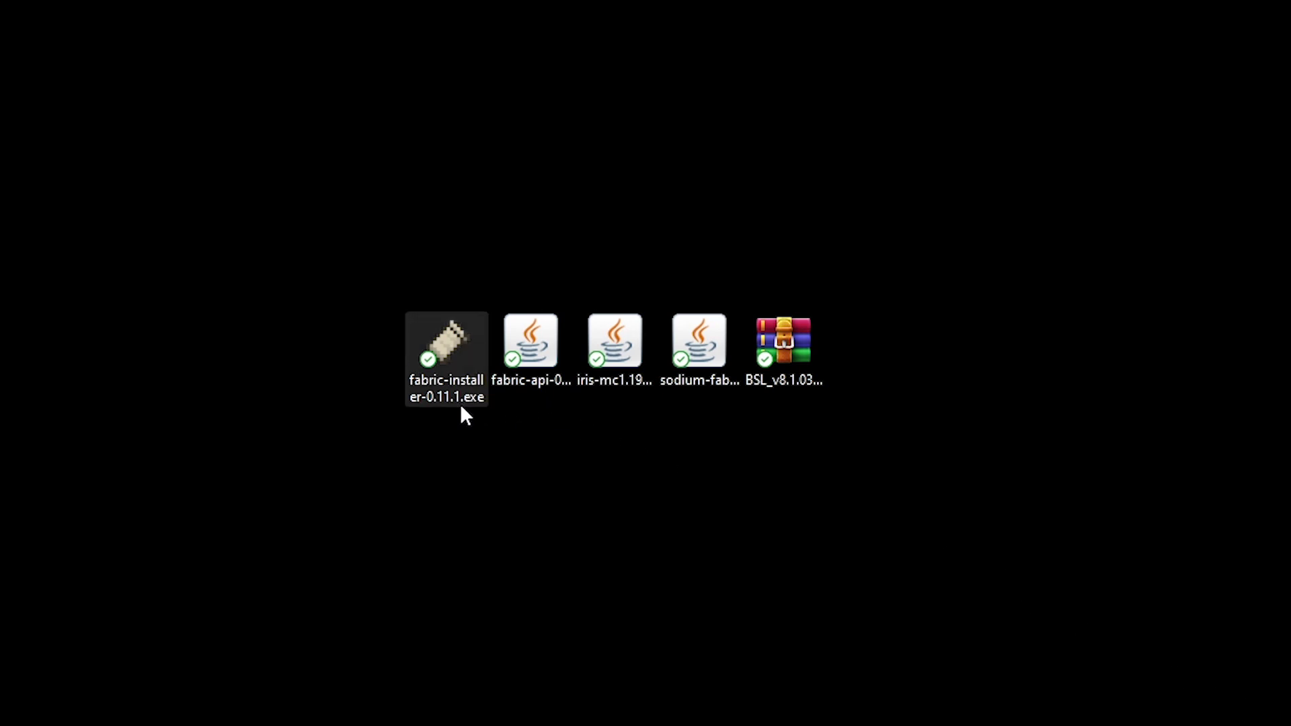
# - Run fabric-installer-0.11.1.exe and allow it past the Windows SmartScreen block
pyautogui.doubleClick(447, 347)
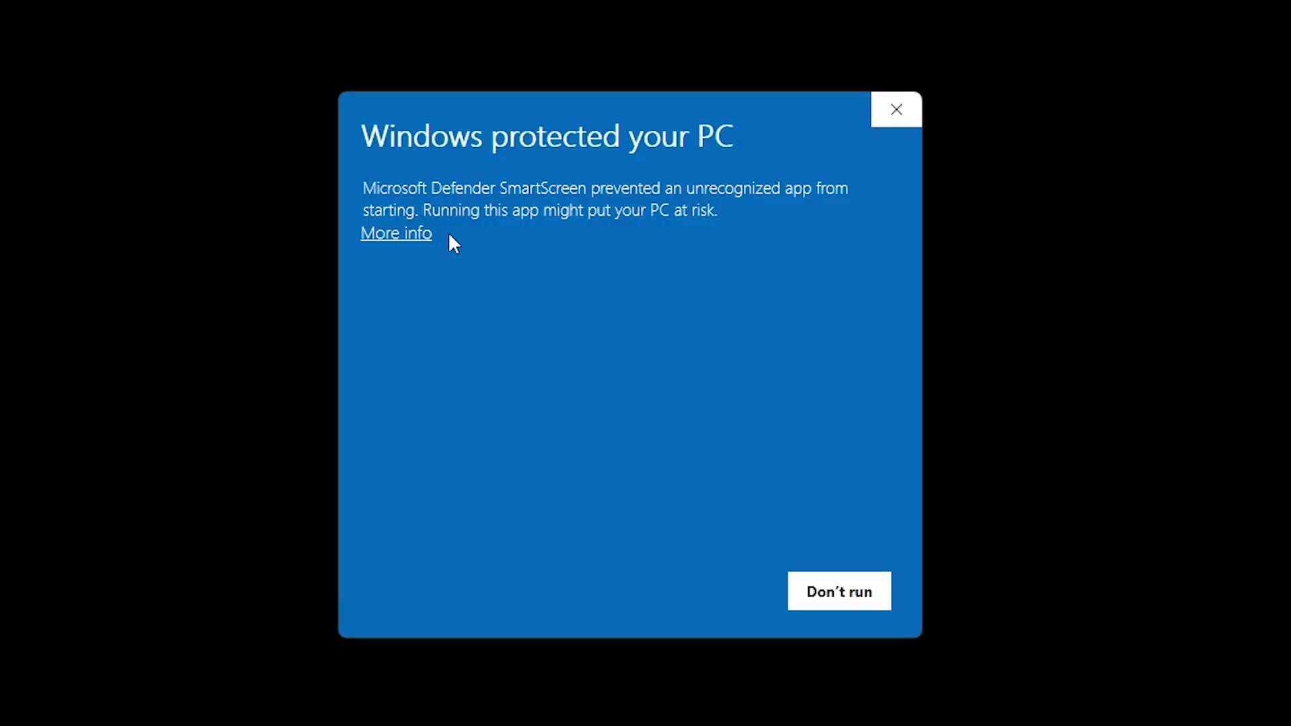
pyautogui.click(394, 233)
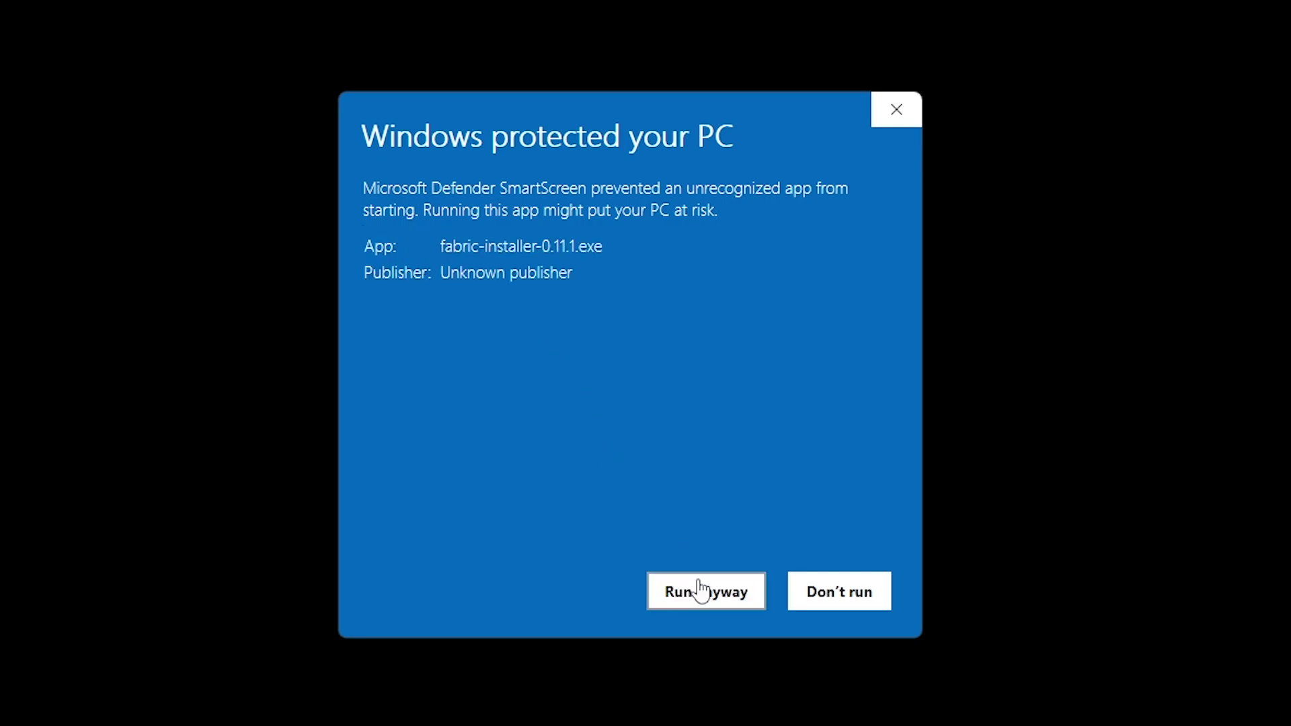
pyautogui.click(717, 605)
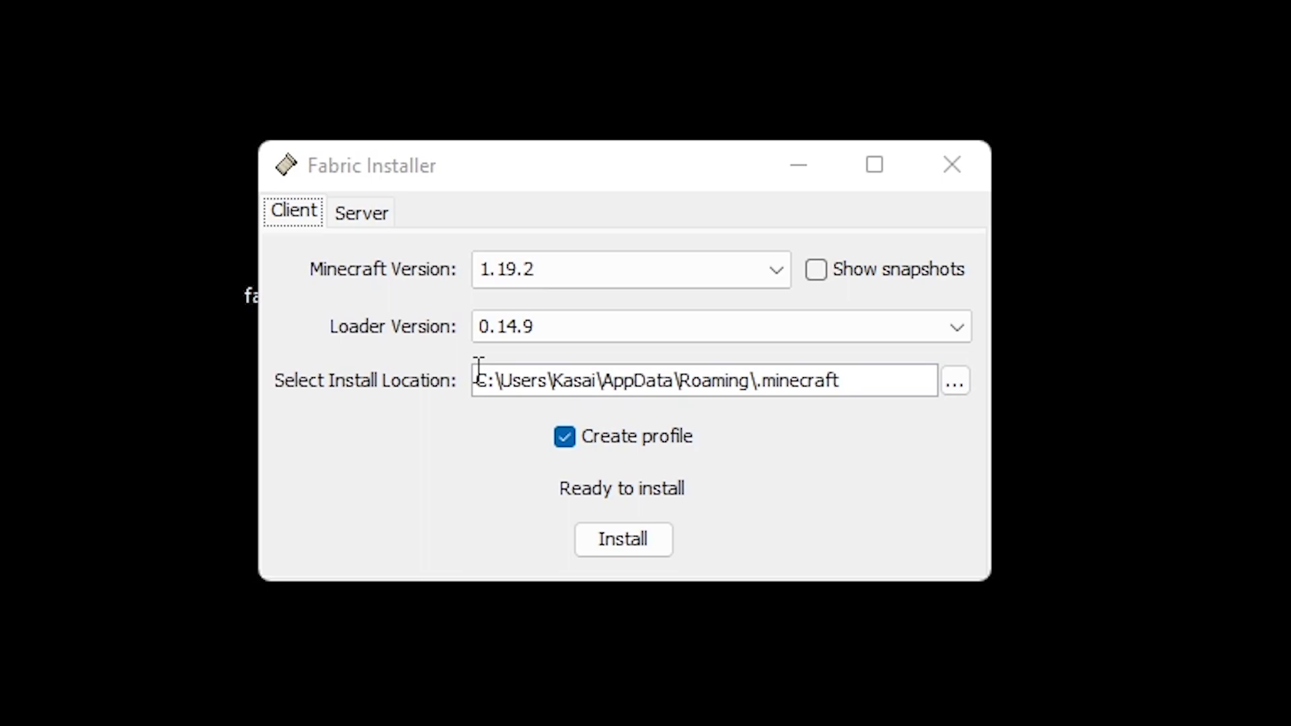
# - Choose Minecraft version 1.19.2 and loader version 0.14.9 for the Fabric client installation
pyautogui.moveTo(845, 381); pyautogui.dragTo(438, 395)
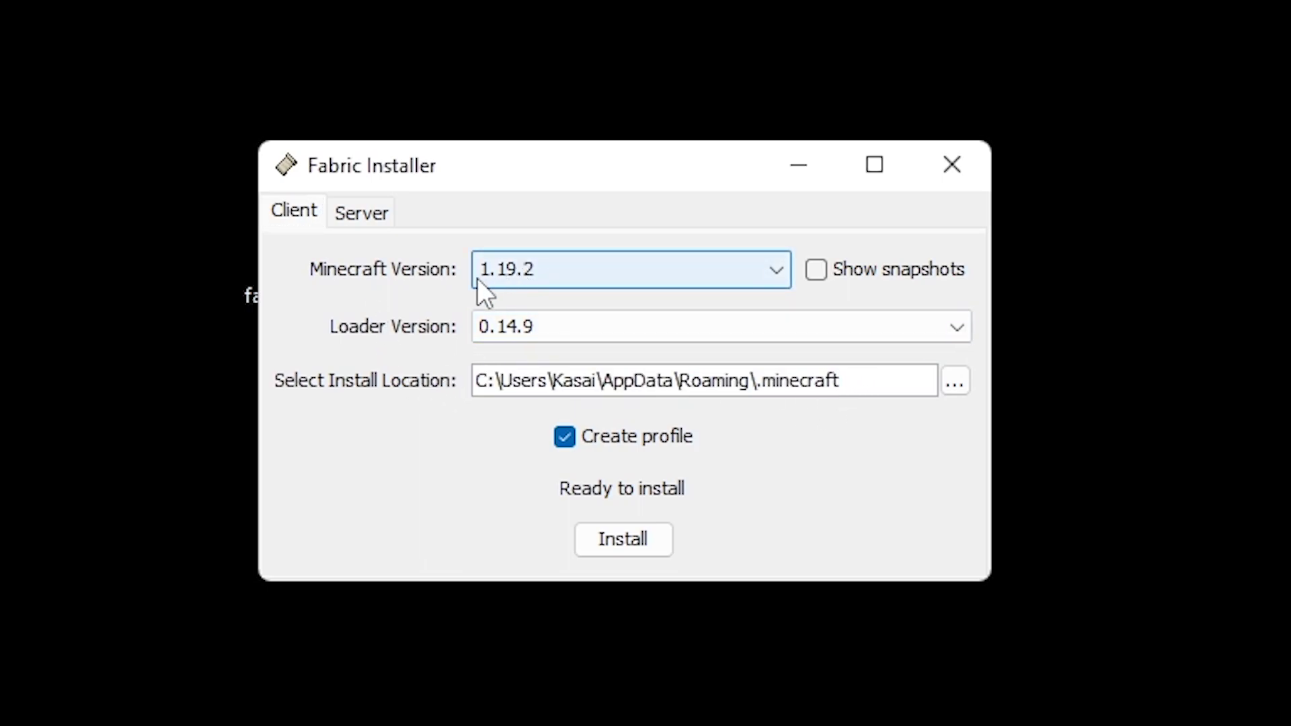
pyautogui.click(614, 269)
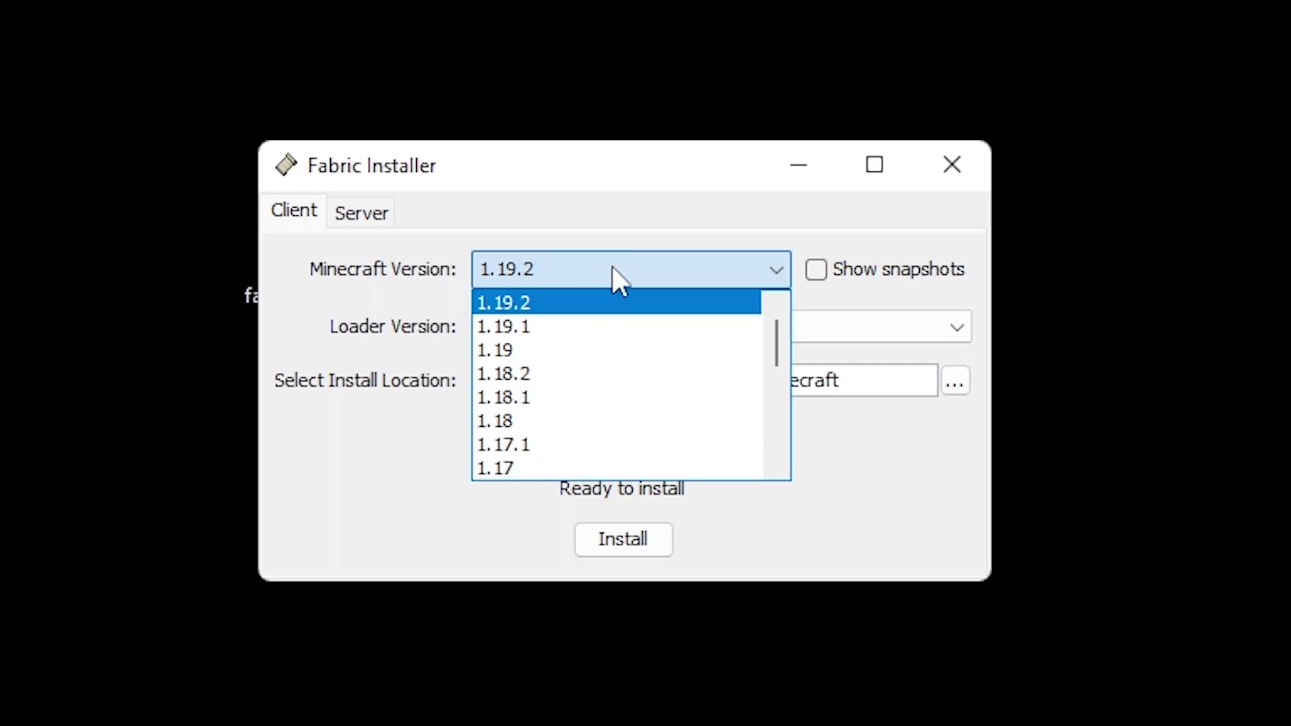
pyautogui.click(538, 309)
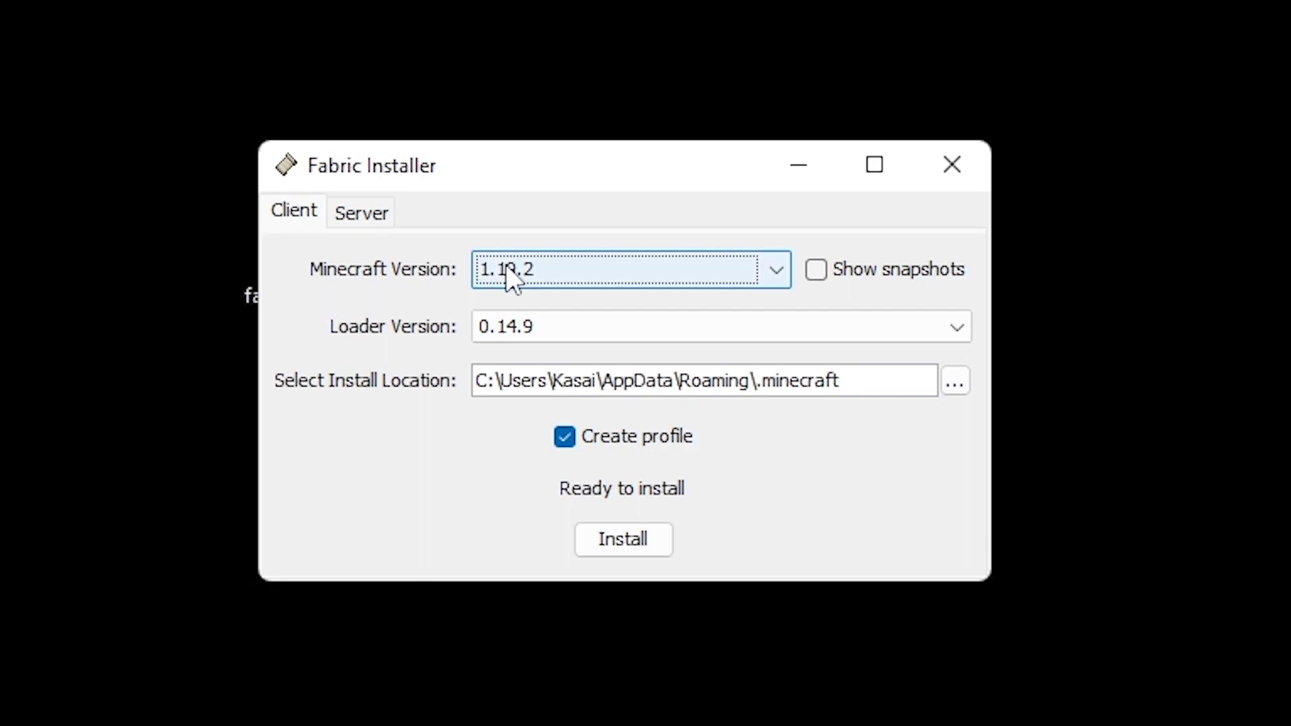
pyautogui.click(564, 268)
pyautogui.click(501, 306)
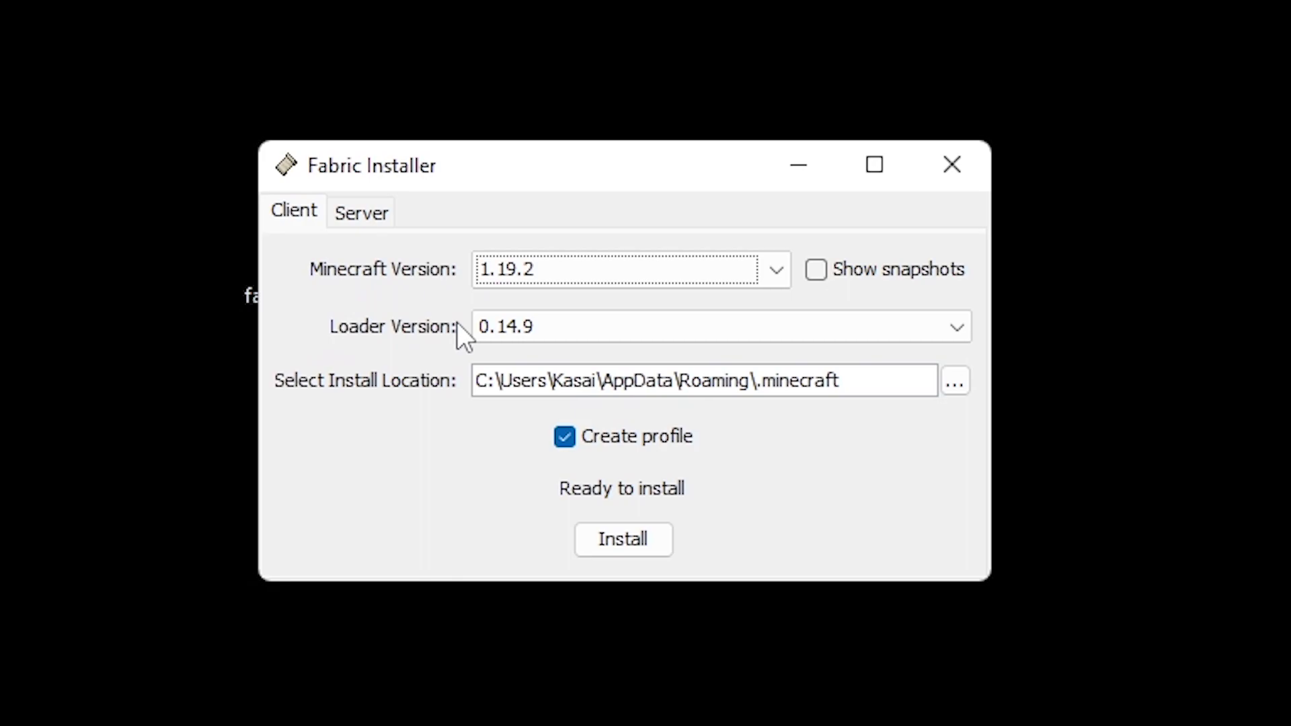
pyautogui.click(535, 325)
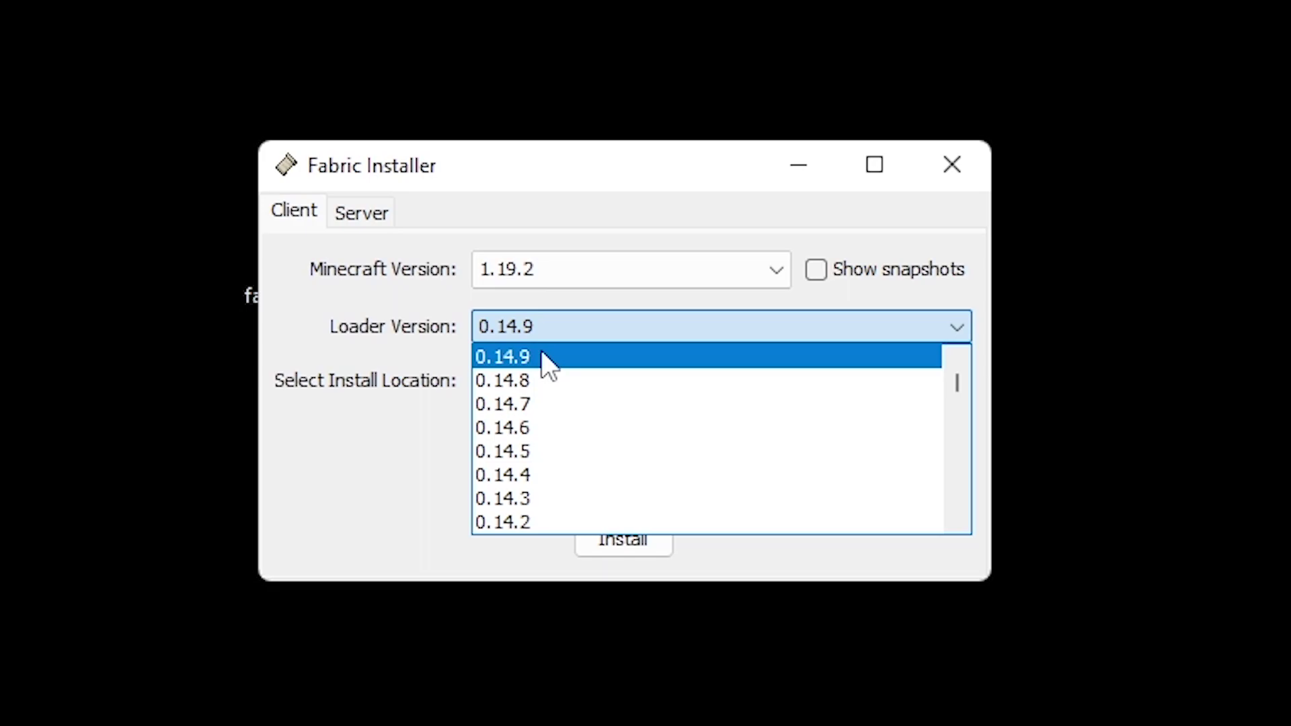
pyautogui.click(542, 355)
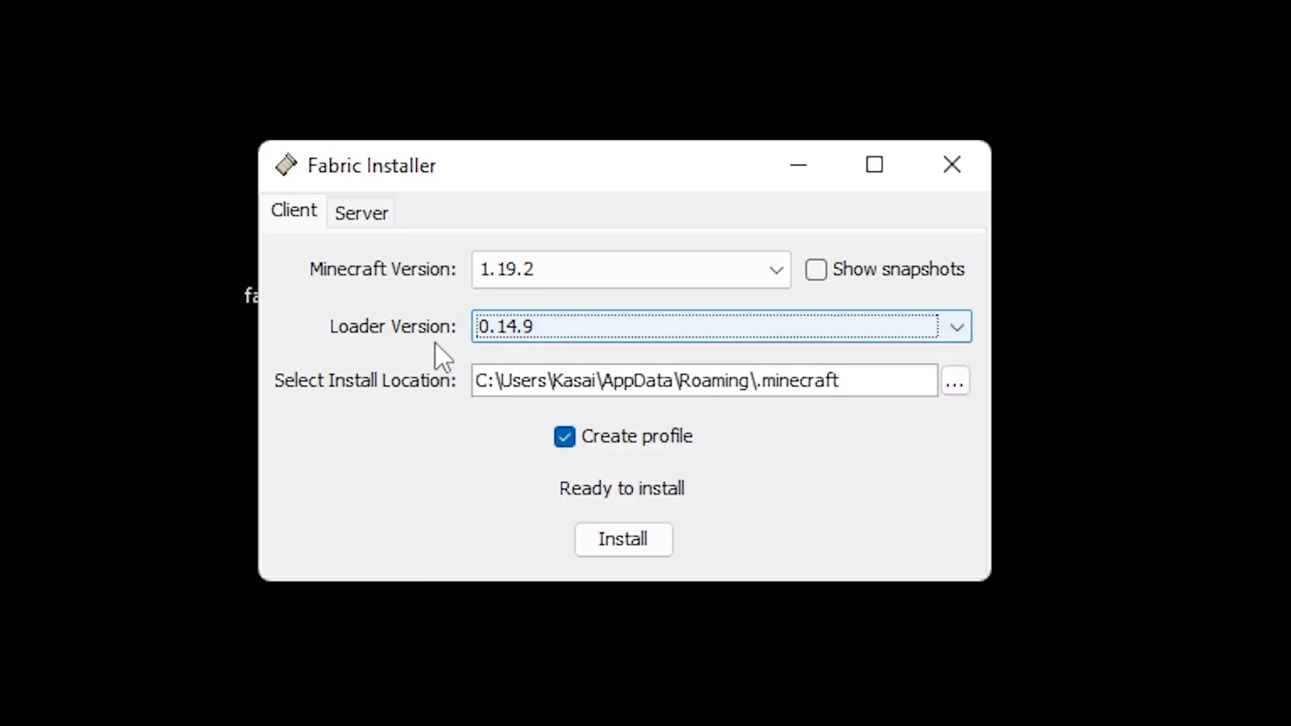
# - Install the Fabric loader with the chosen settings and close the installer
pyautogui.click(616, 539)
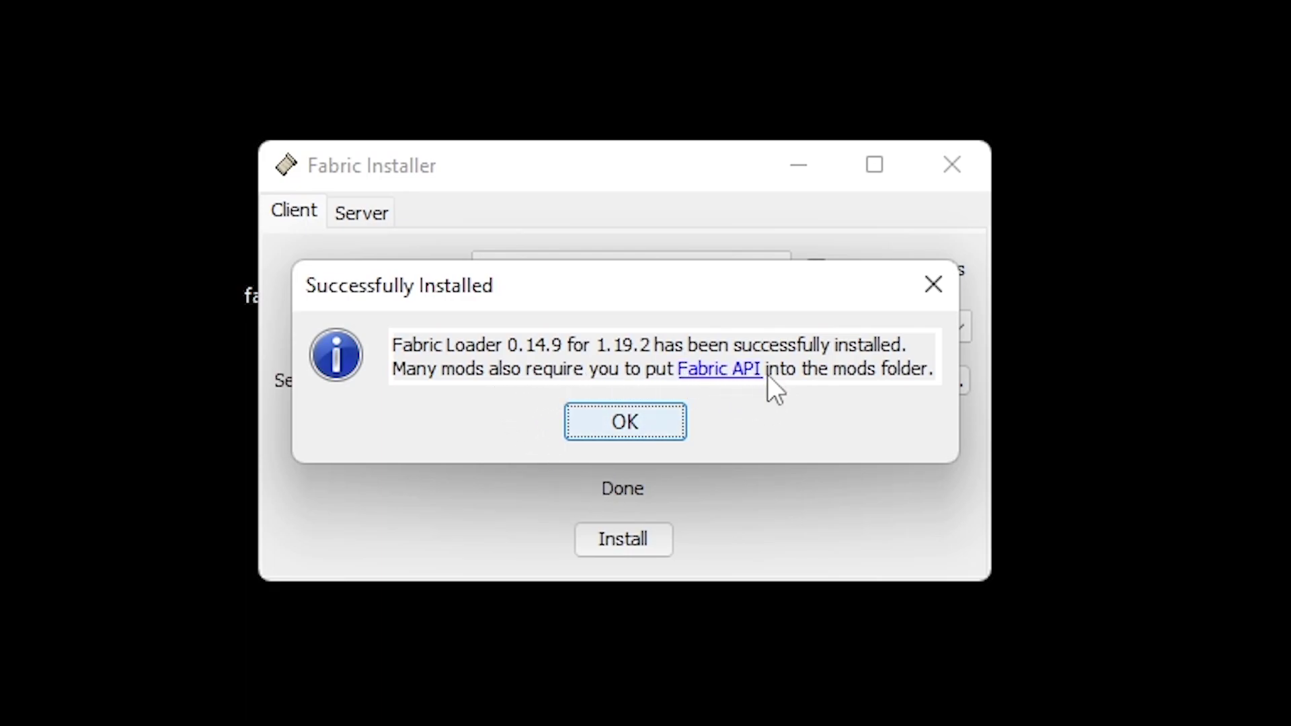
pyautogui.click(662, 422)
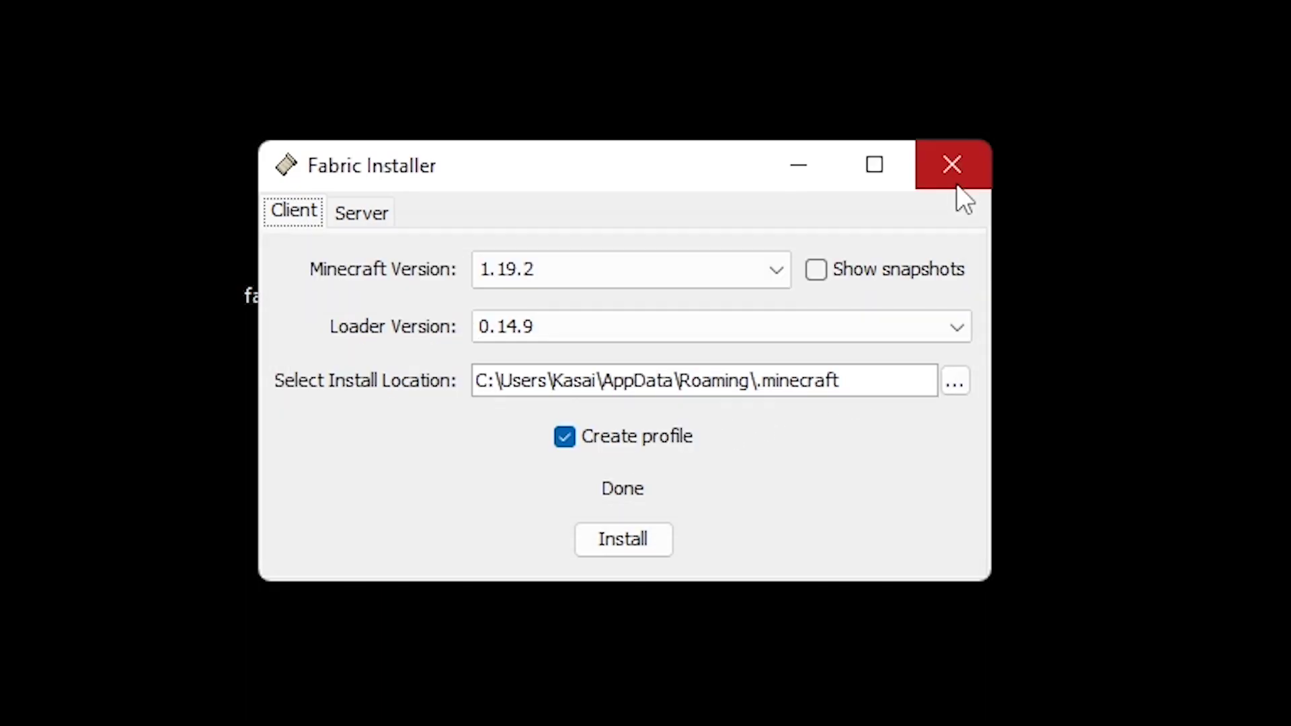
pyautogui.click(950, 195)
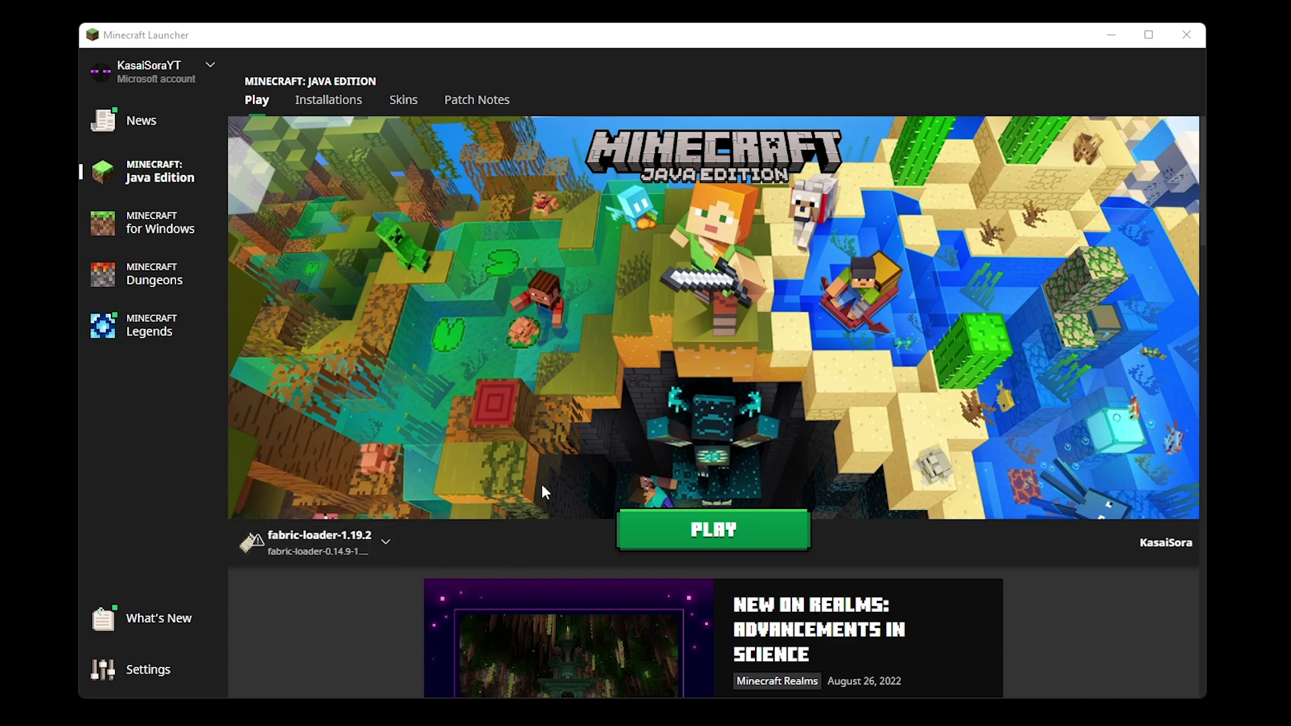
# - Launch Minecraft once with the fabric-loader-1.19.2 profile and quit the game from its title screen
pyautogui.click(641, 525)
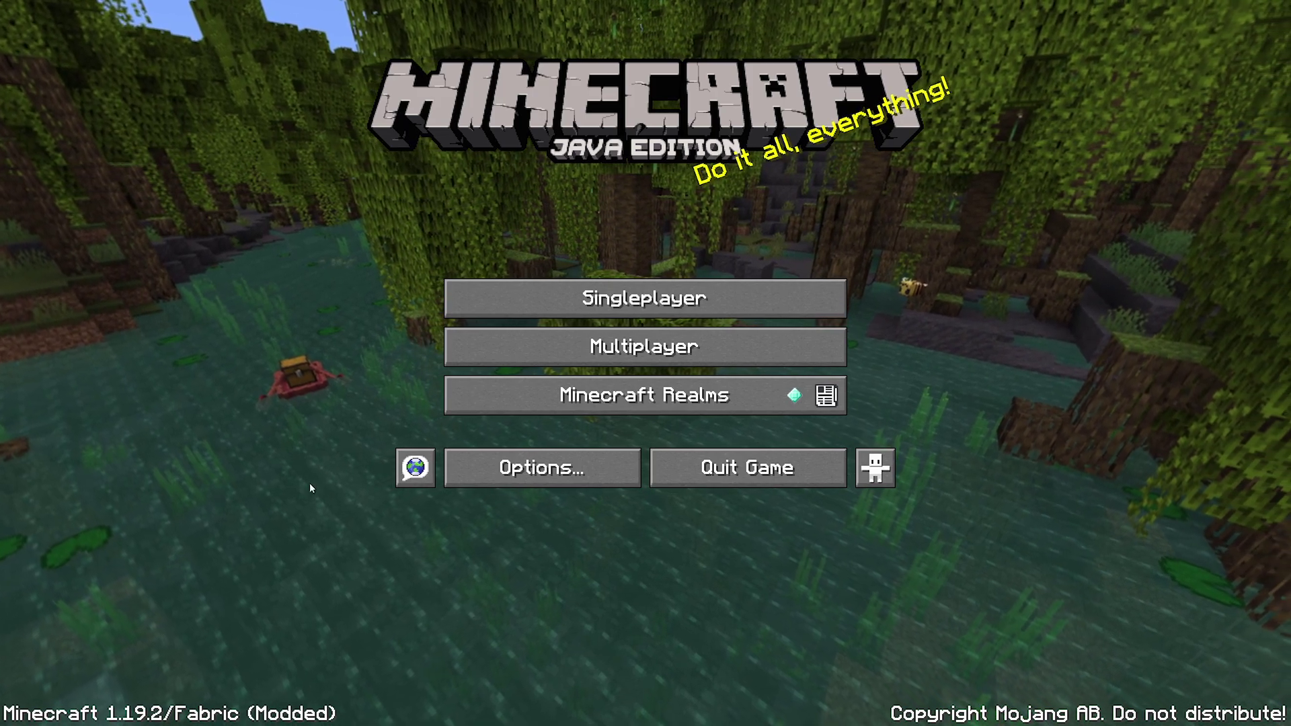
pyautogui.click(747, 467)
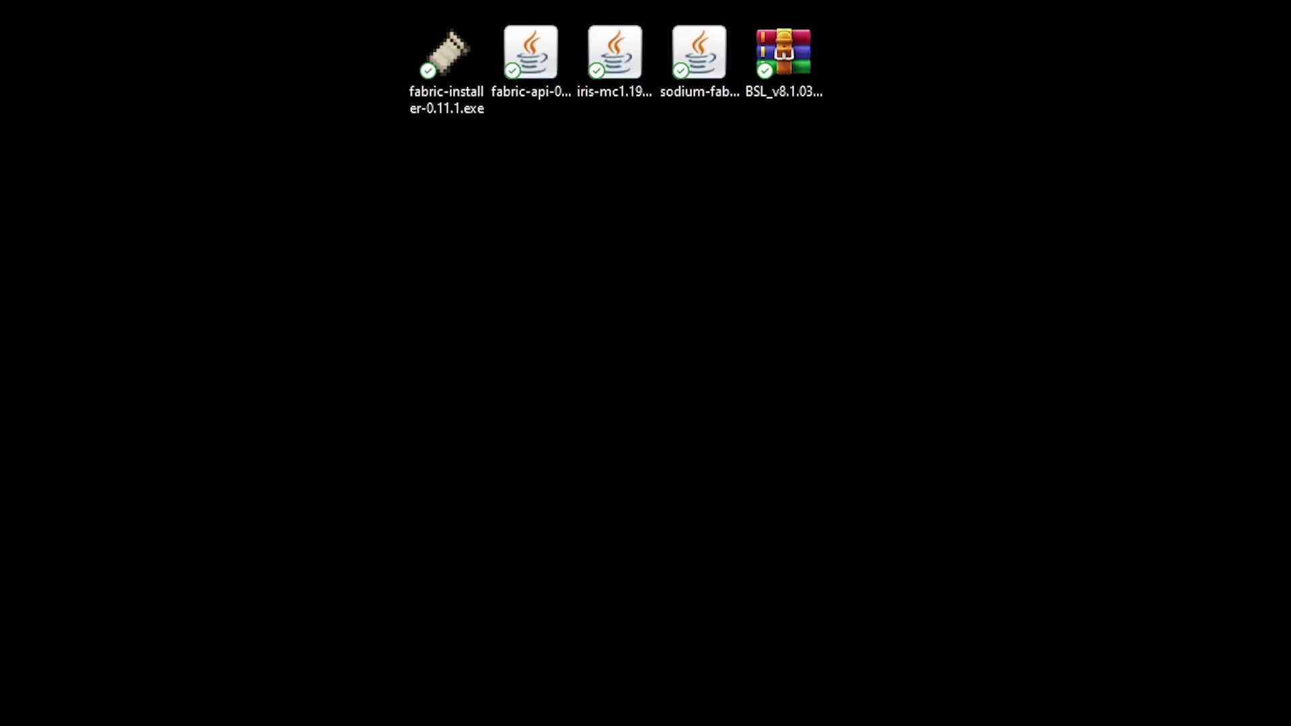
# - Open the mods folder inside .minecraft, reached through the %appdata% location
pyautogui.press('super+s')
pyautogui.write('%appdata%')
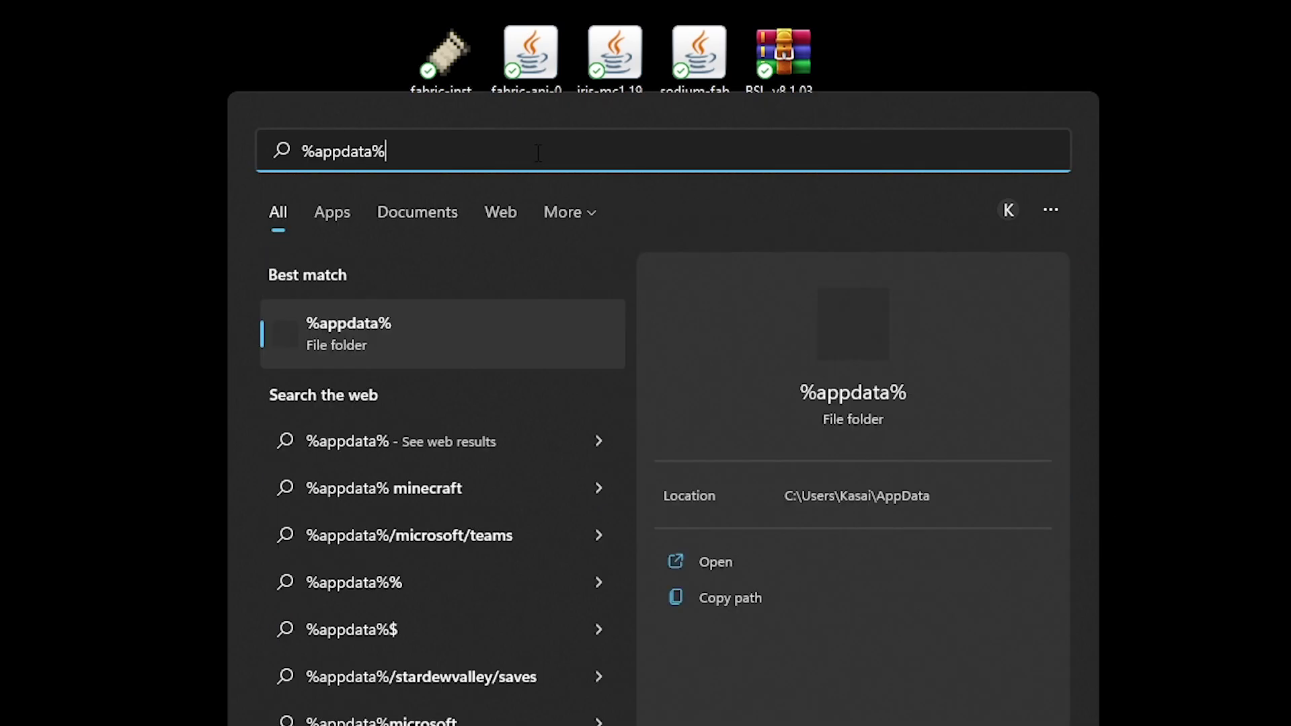
pyautogui.press('Return')
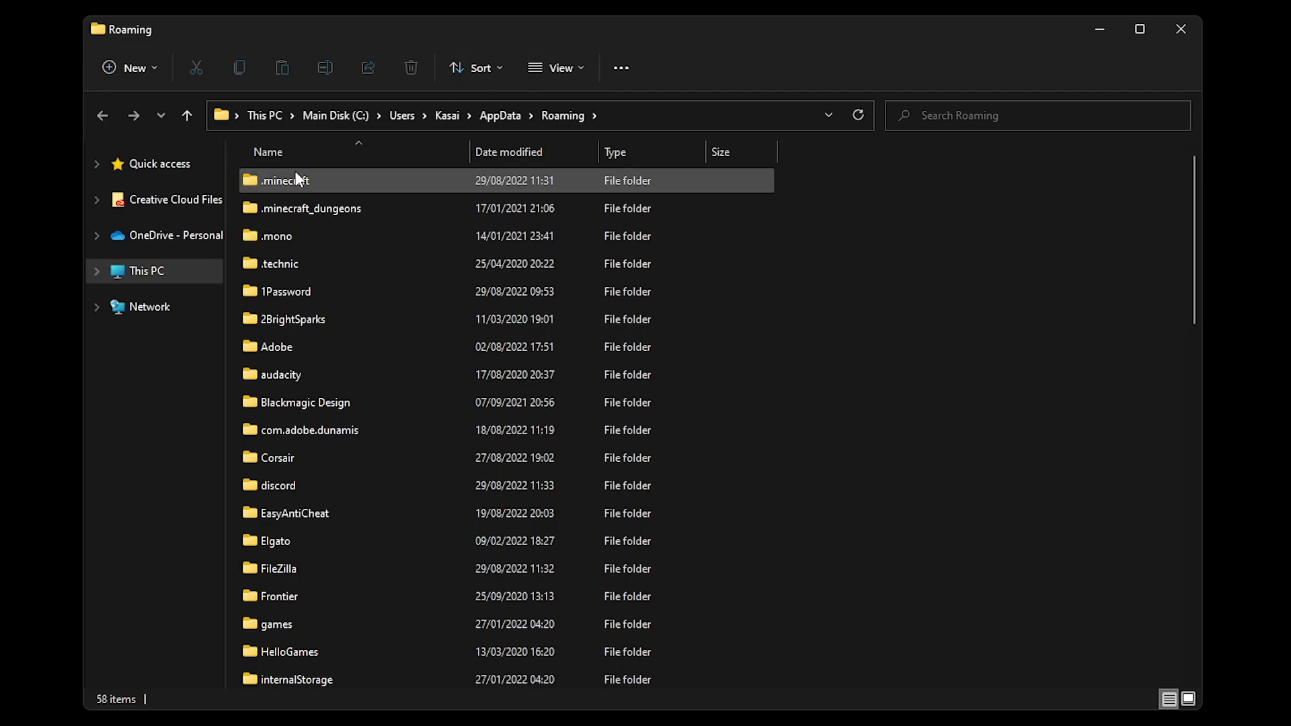
pyautogui.doubleClick(332, 181)
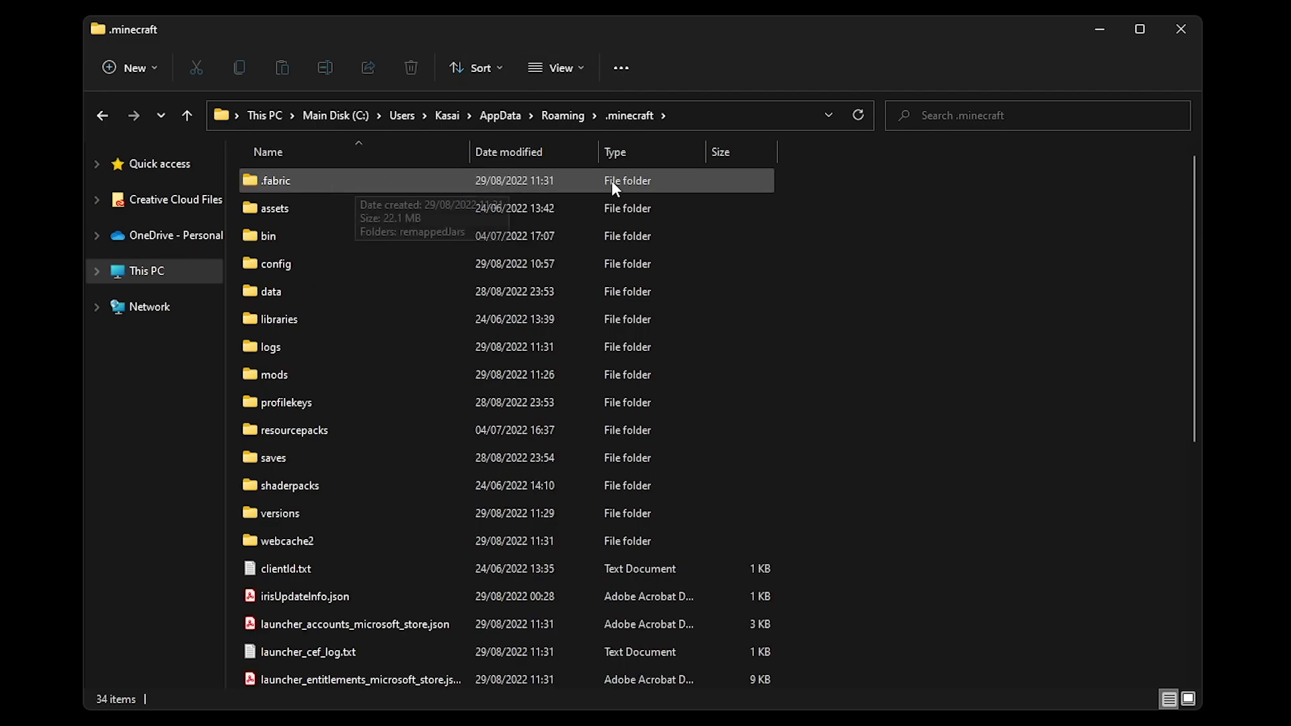
pyautogui.doubleClick(366, 374)
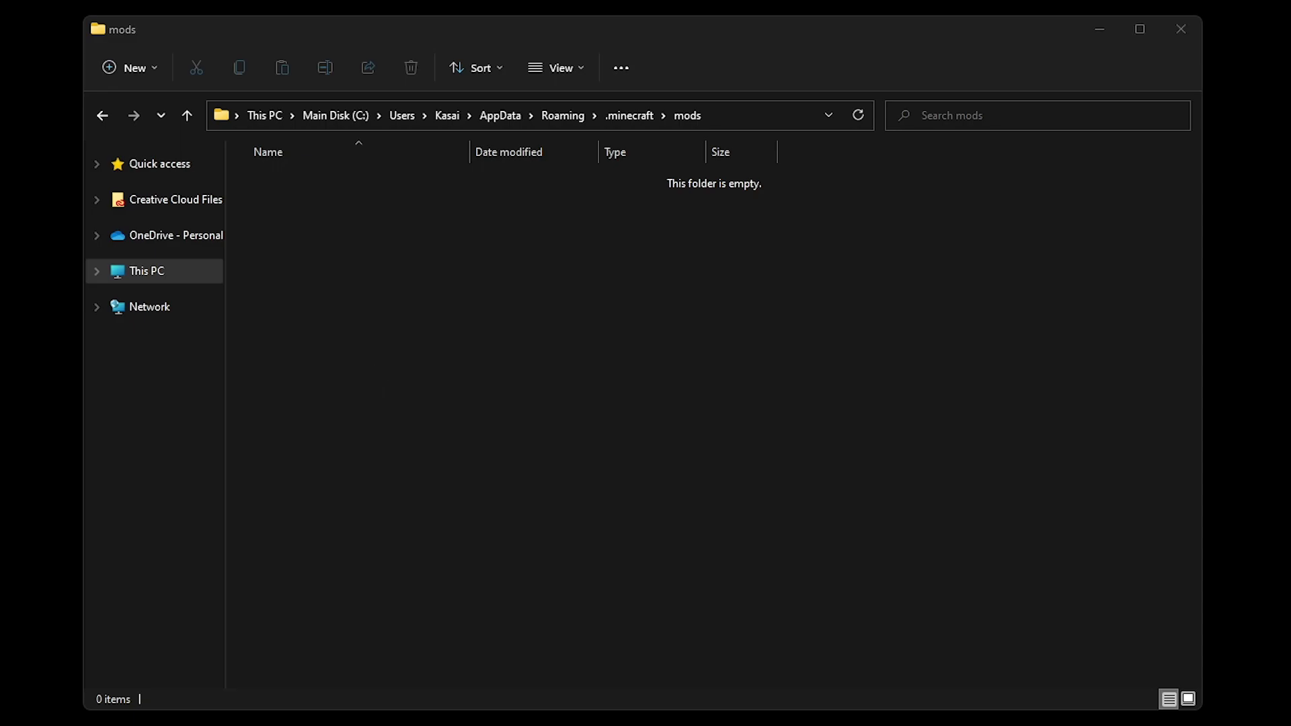
# - Place fabric-api-0.60.0+1.19.2.jar, sodium-fabric-mc1.19.2-0.4.3+build.17.jar and iris-mc1.19.2-1.2.7.jar in the mods folder
pyautogui.moveTo(1290, 289); pyautogui.dragTo(827, 285)
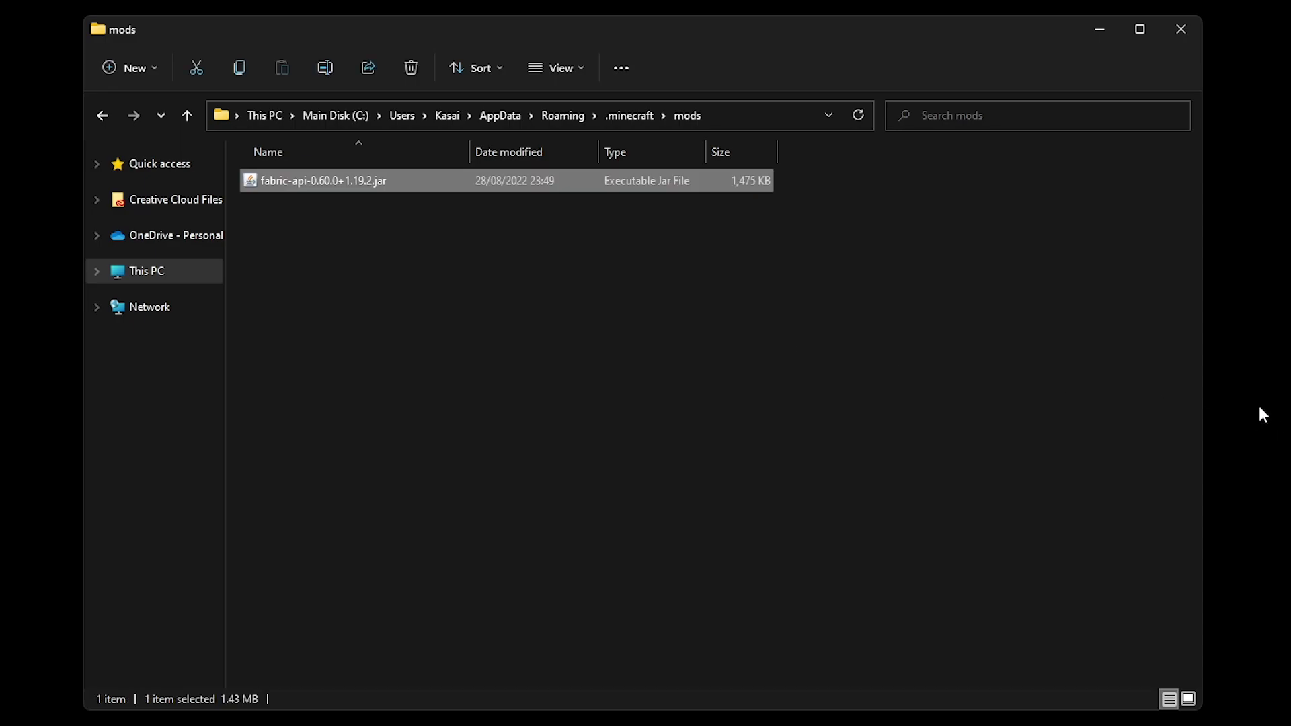
pyautogui.click(1005, 343)
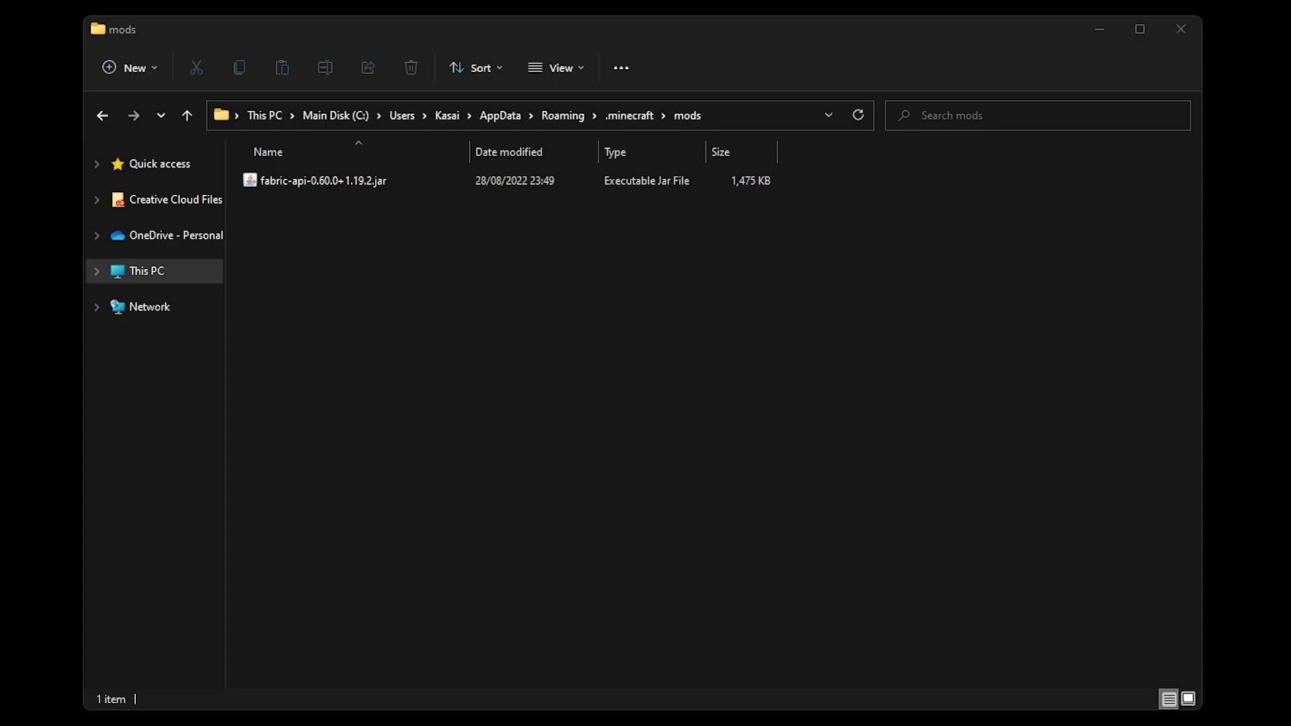
pyautogui.moveTo(1290, 168); pyautogui.dragTo(938, 400)
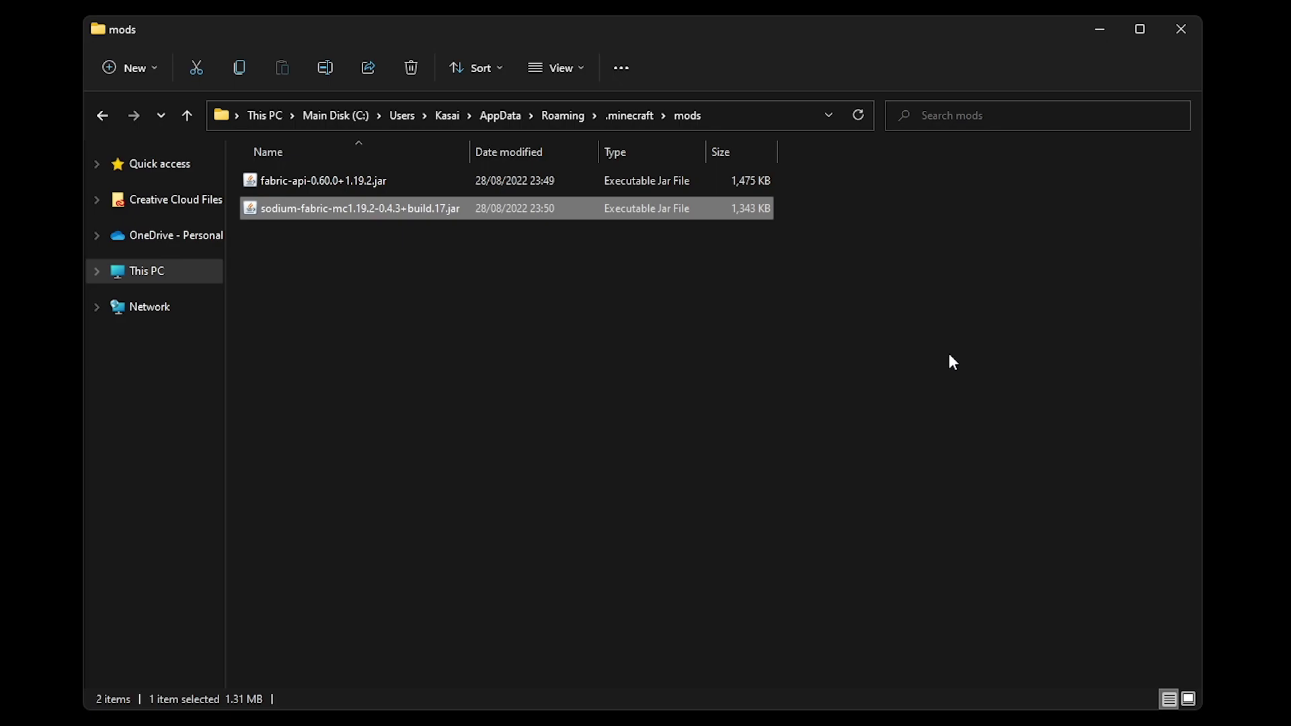
pyautogui.click(949, 362)
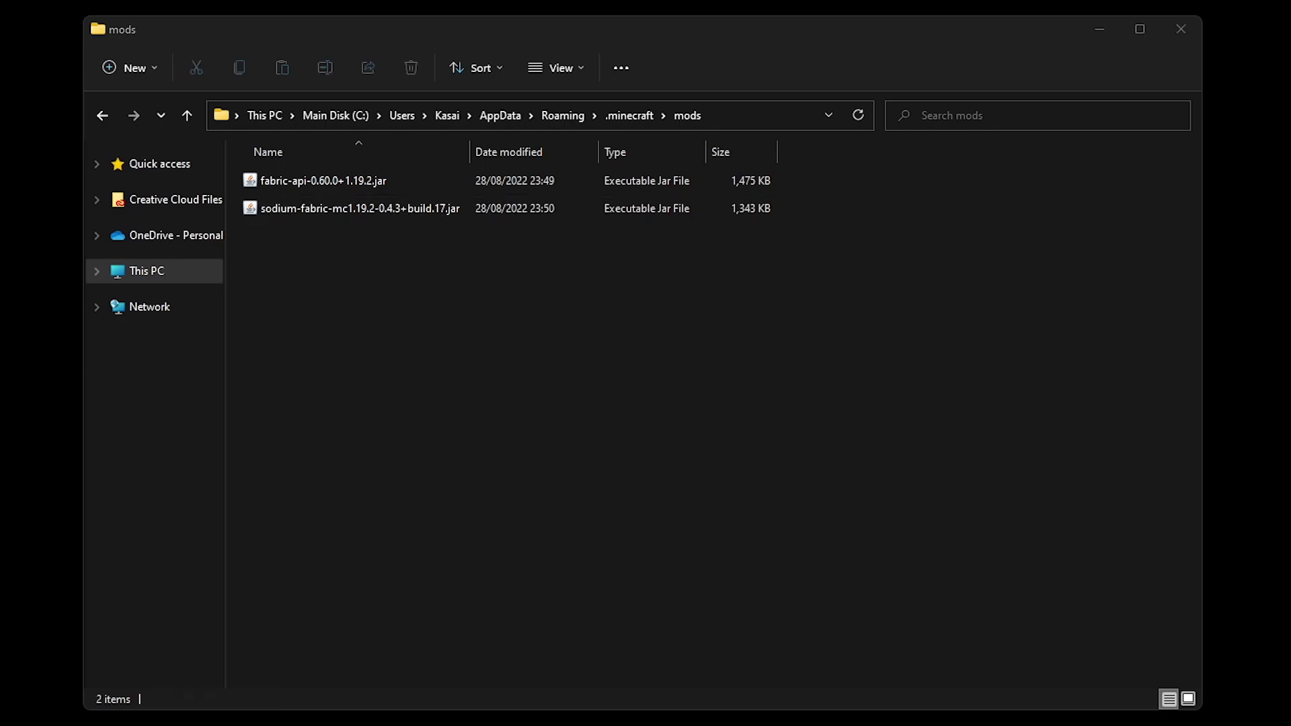
pyautogui.moveTo(1290, 302); pyautogui.dragTo(511, 309)
pyautogui.click(872, 376)
pyautogui.moveTo(665, 362); pyautogui.dragTo(497, 318)
pyautogui.click(422, 183)
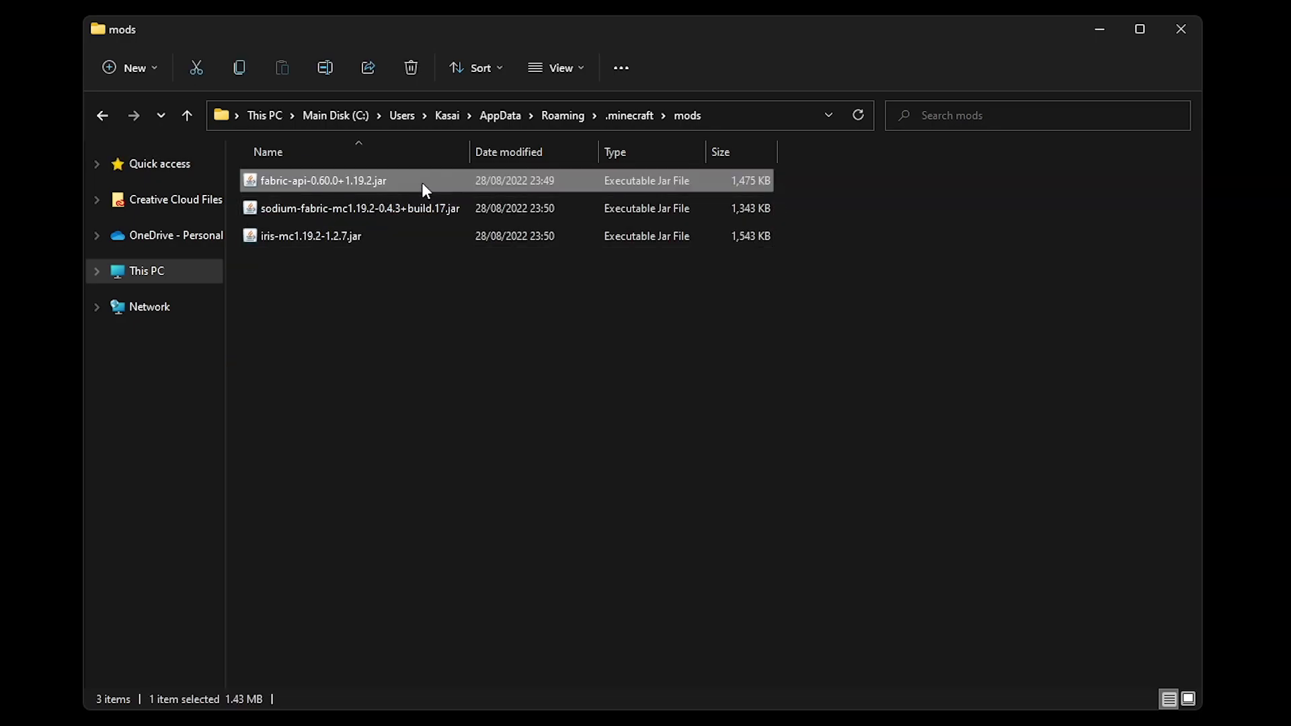
pyautogui.click(413, 211)
pyautogui.click(398, 234)
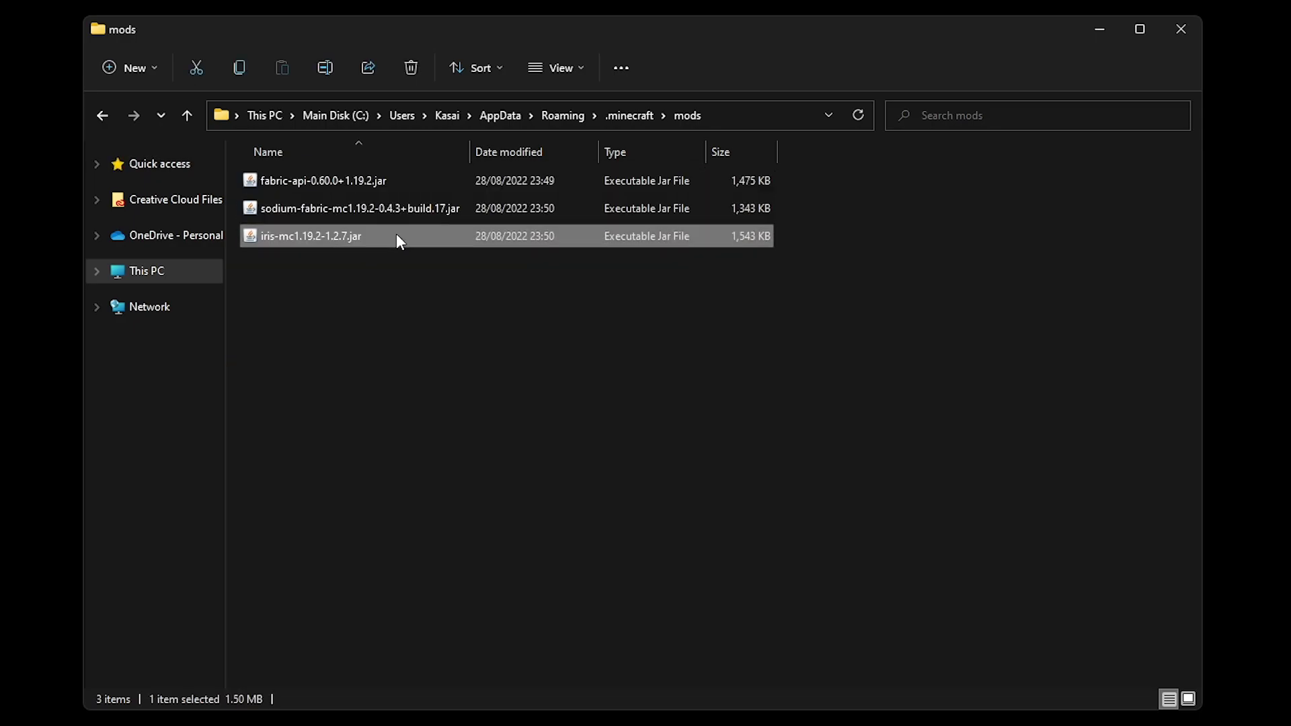
pyautogui.click(414, 281)
pyautogui.hotkey('ctrl', 'a')
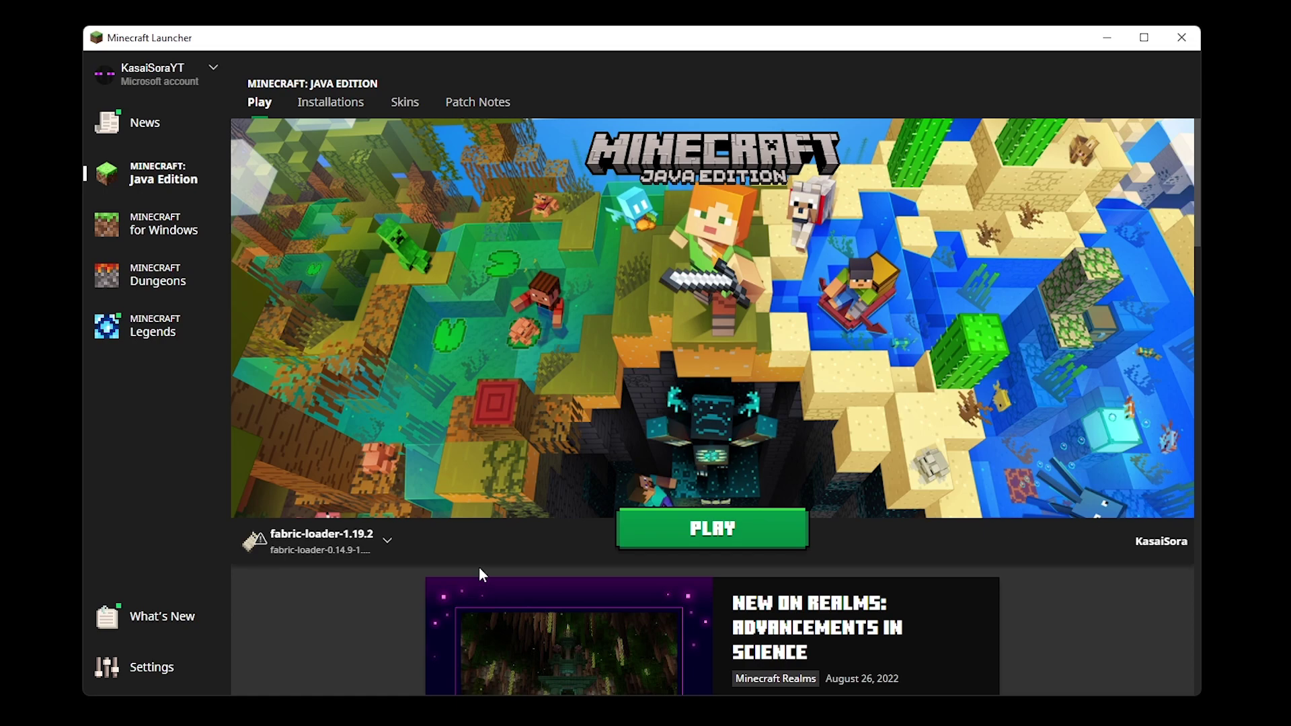
# - Start Minecraft from the launcher with the fabric-loader-1.19.2 profile and open the game's video settings
pyautogui.moveTo(287, 543)
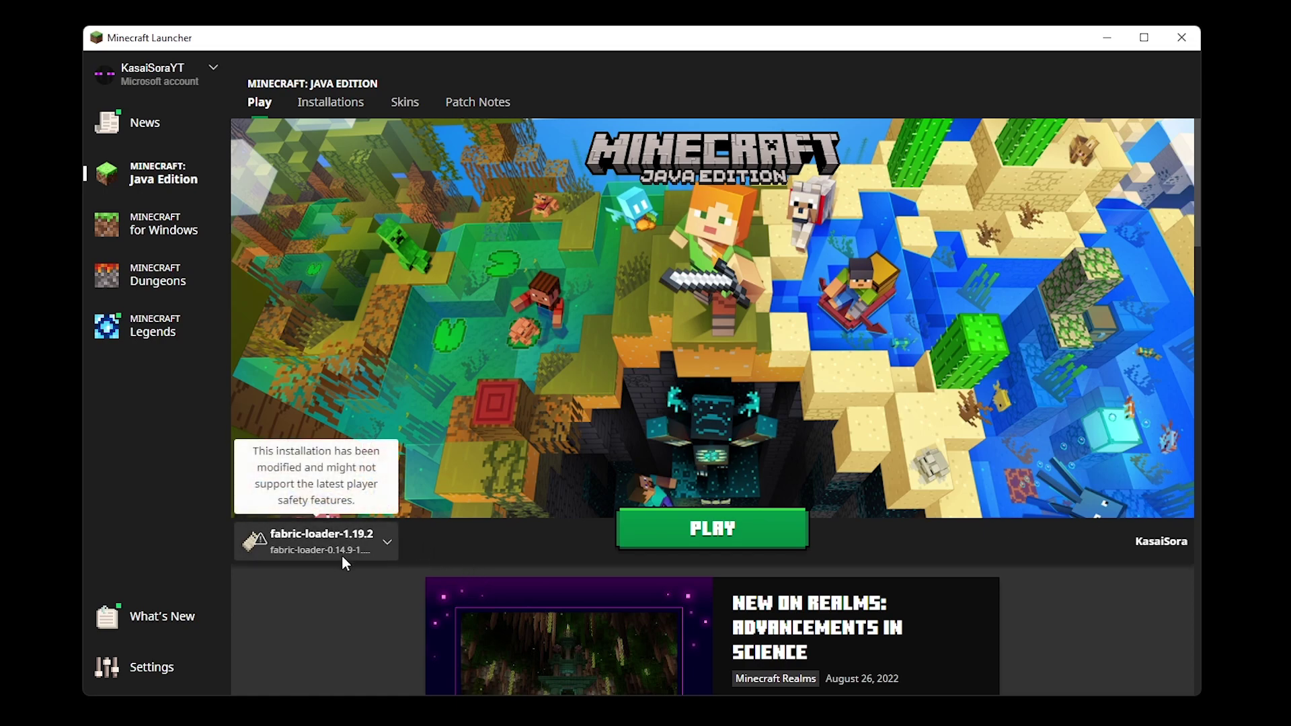
pyautogui.click(712, 529)
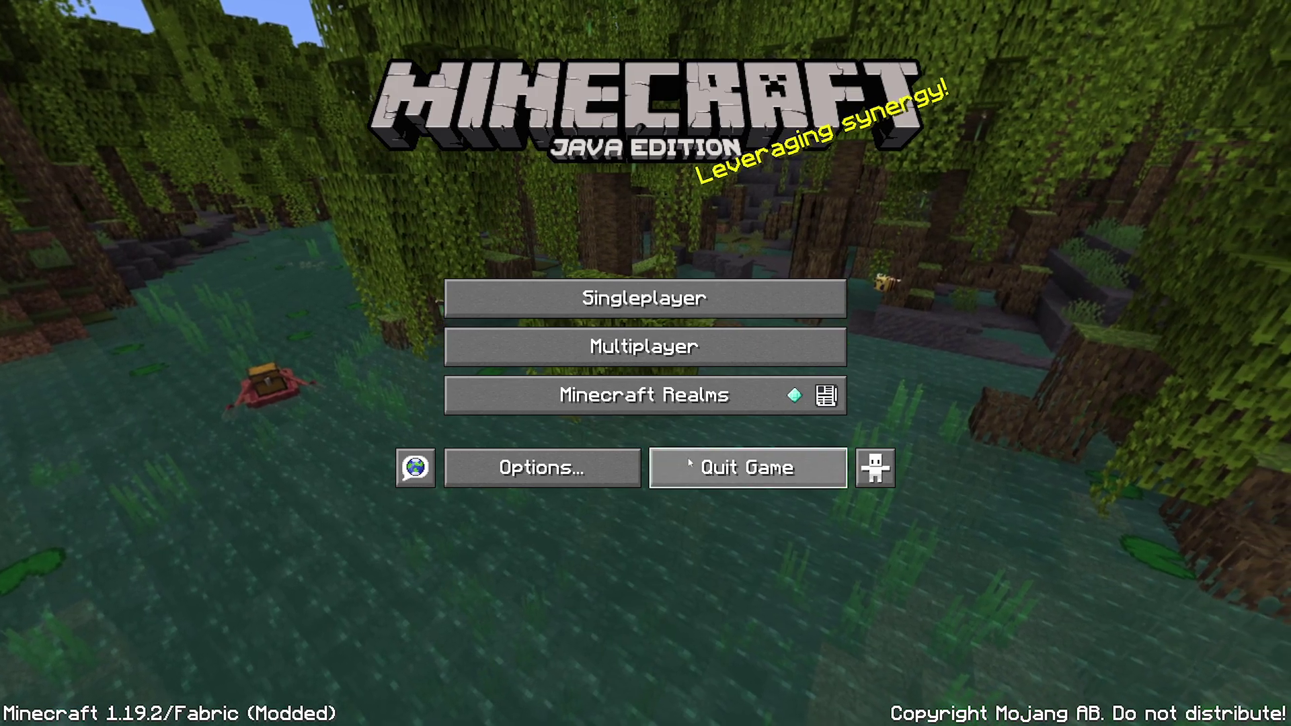
pyautogui.click(497, 470)
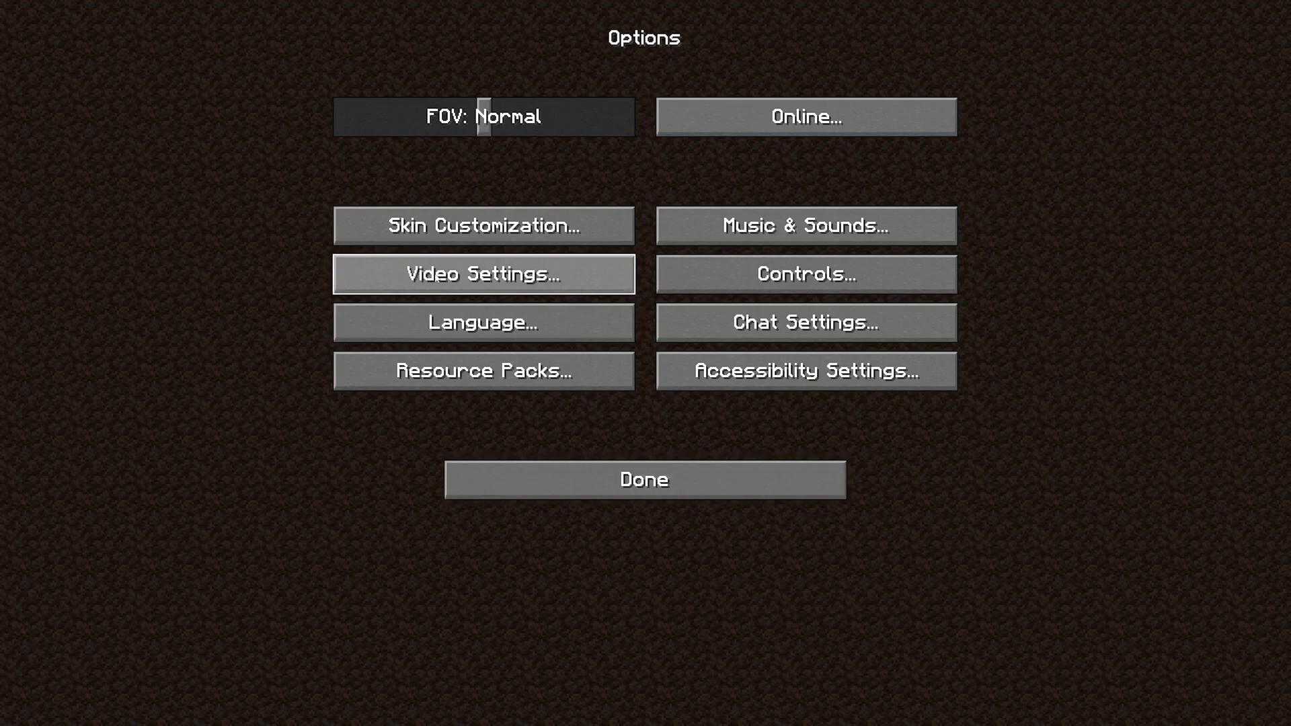
pyautogui.click(435, 275)
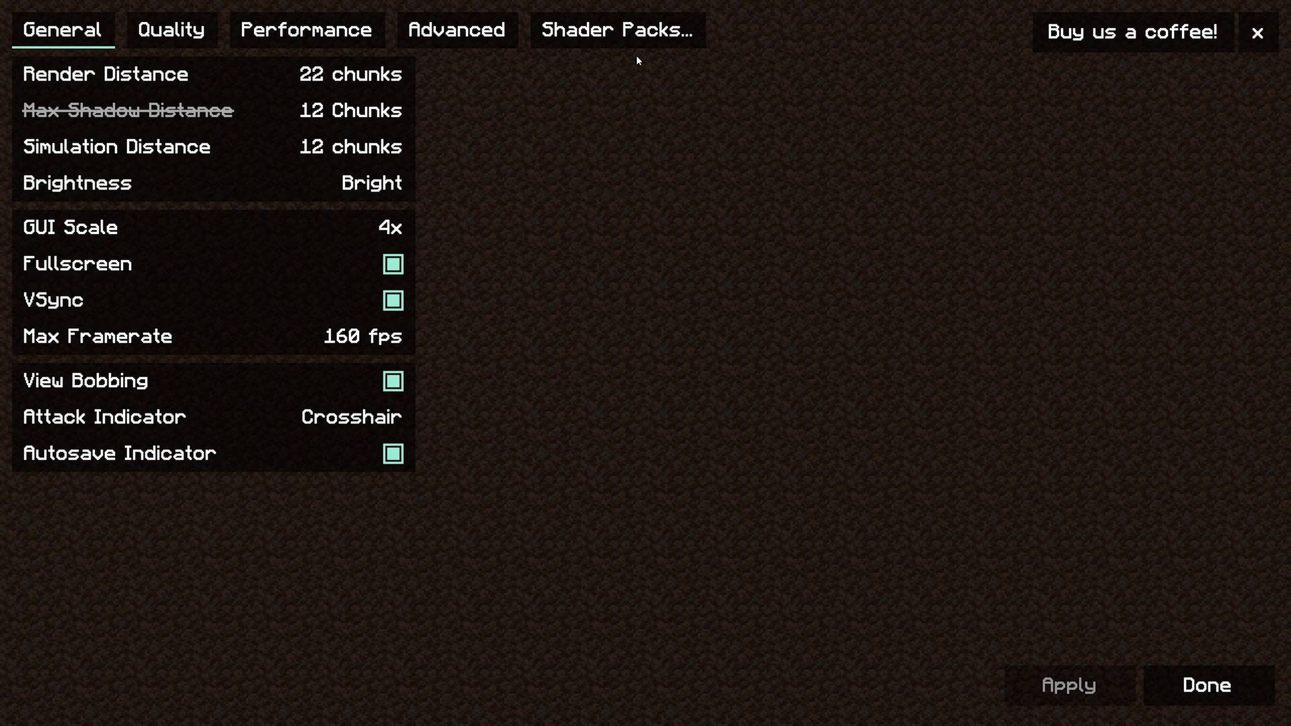
# - Add BSL_v8.1.03.zip to the shader pack folder reached from the video settings and refresh the in-game shader pack list
pyautogui.click(624, 35)
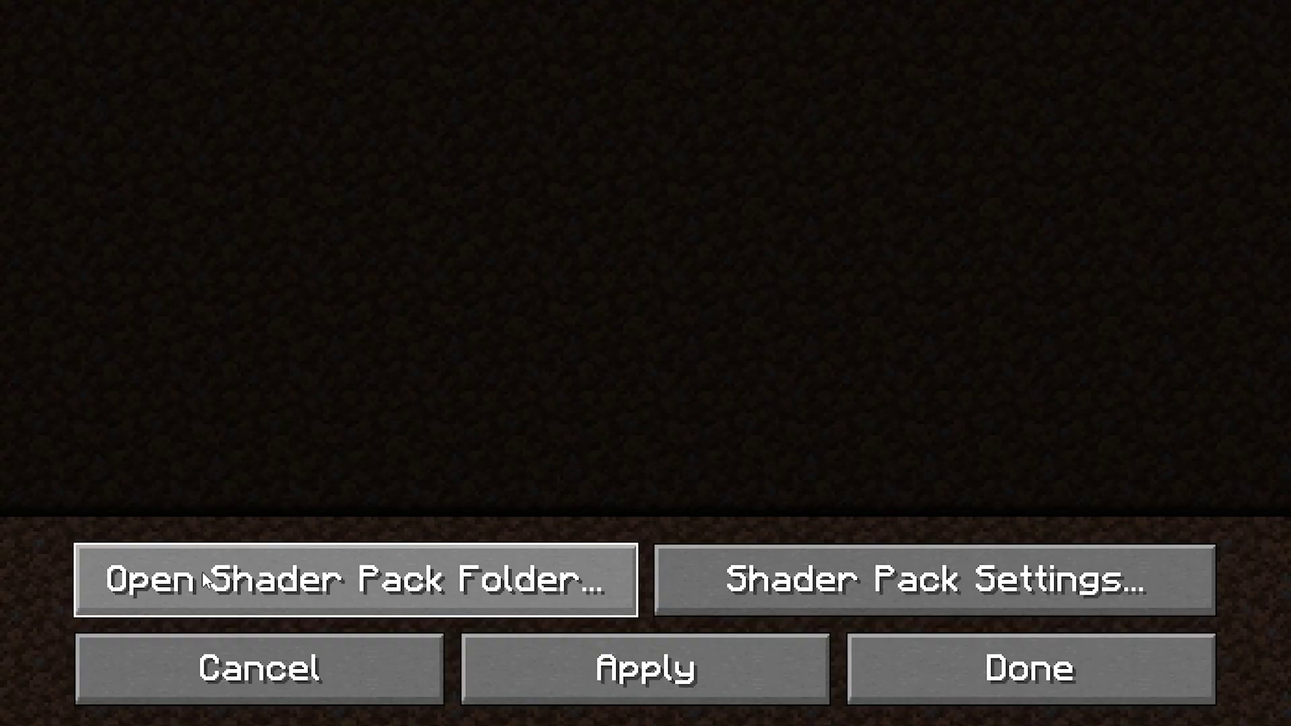
pyautogui.click(407, 642)
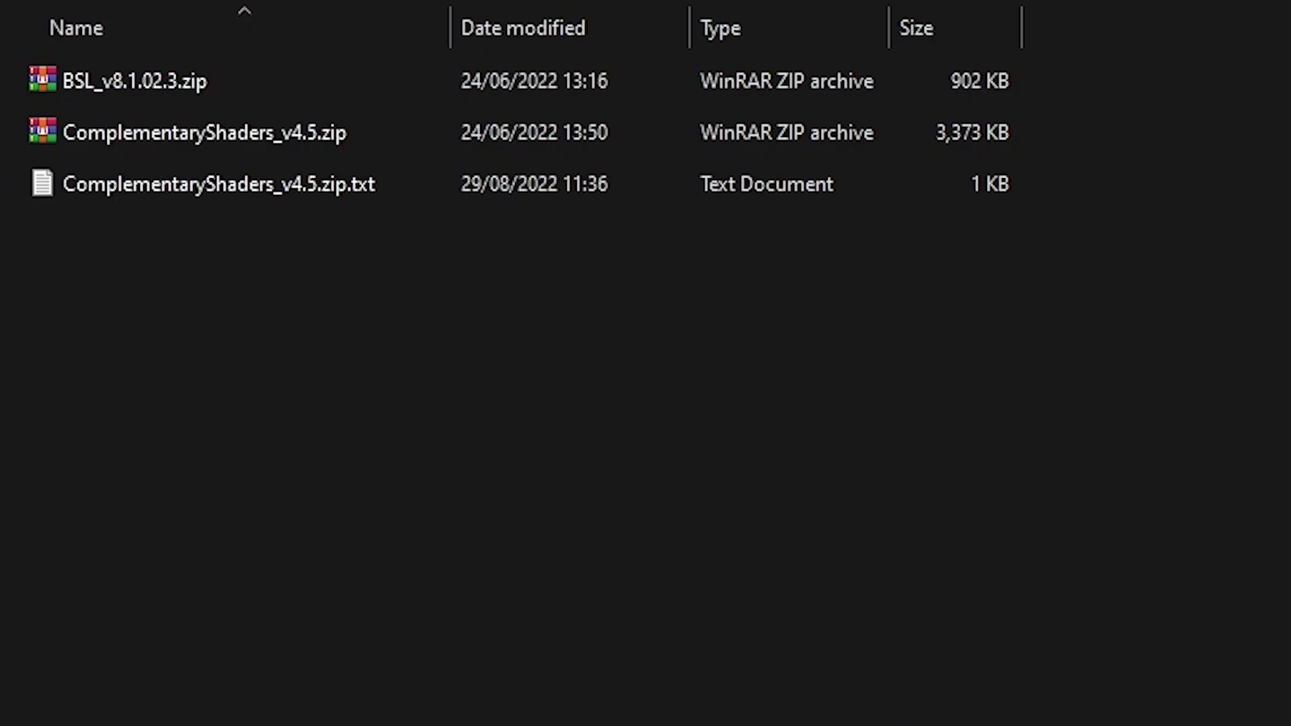
pyautogui.moveTo(853, 725); pyautogui.dragTo(853, 461)
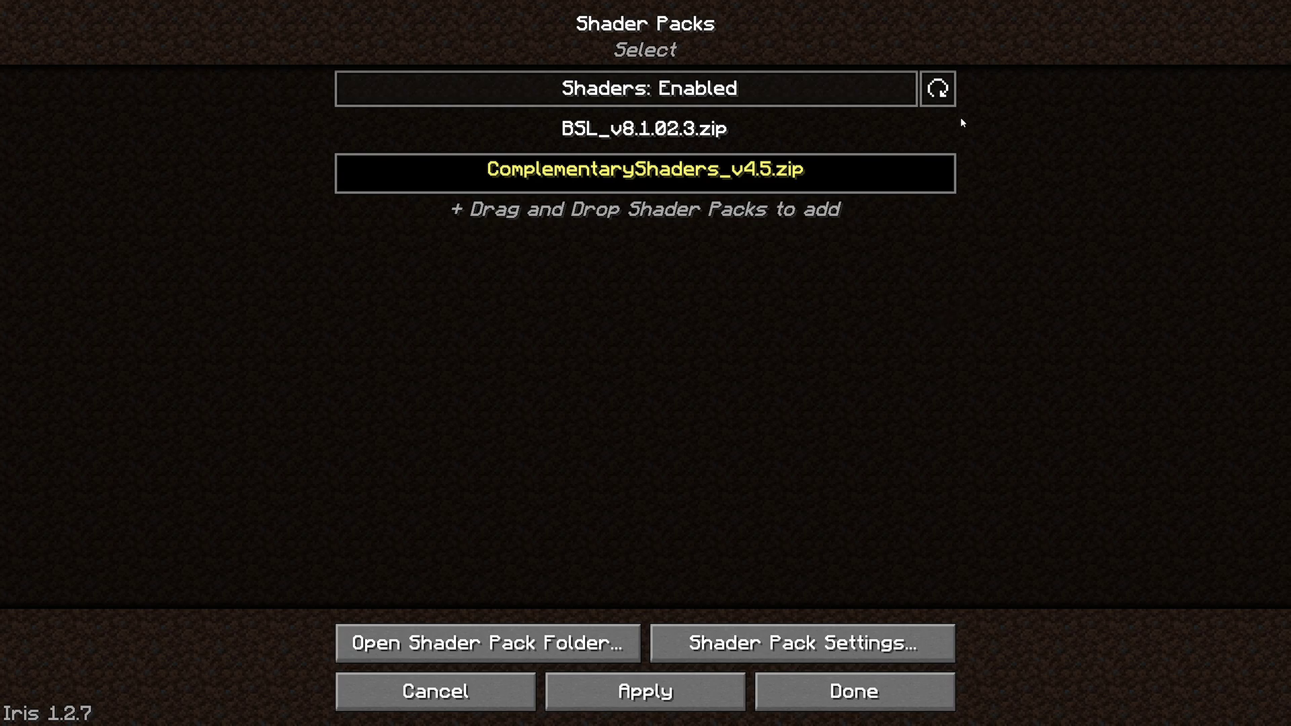
pyautogui.click(948, 90)
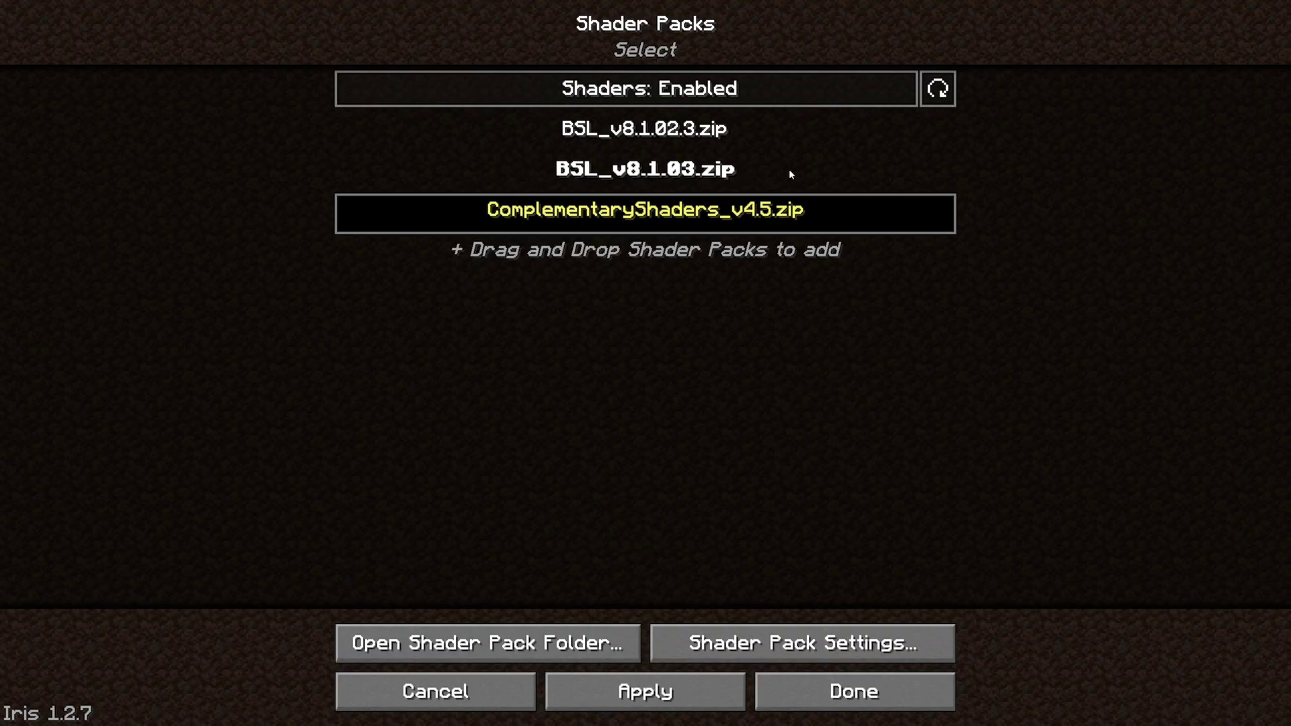
# - Apply the BSL_v8.1.03.zip shader pack and load the single-player world Epic Fun World
pyautogui.click(548, 167)
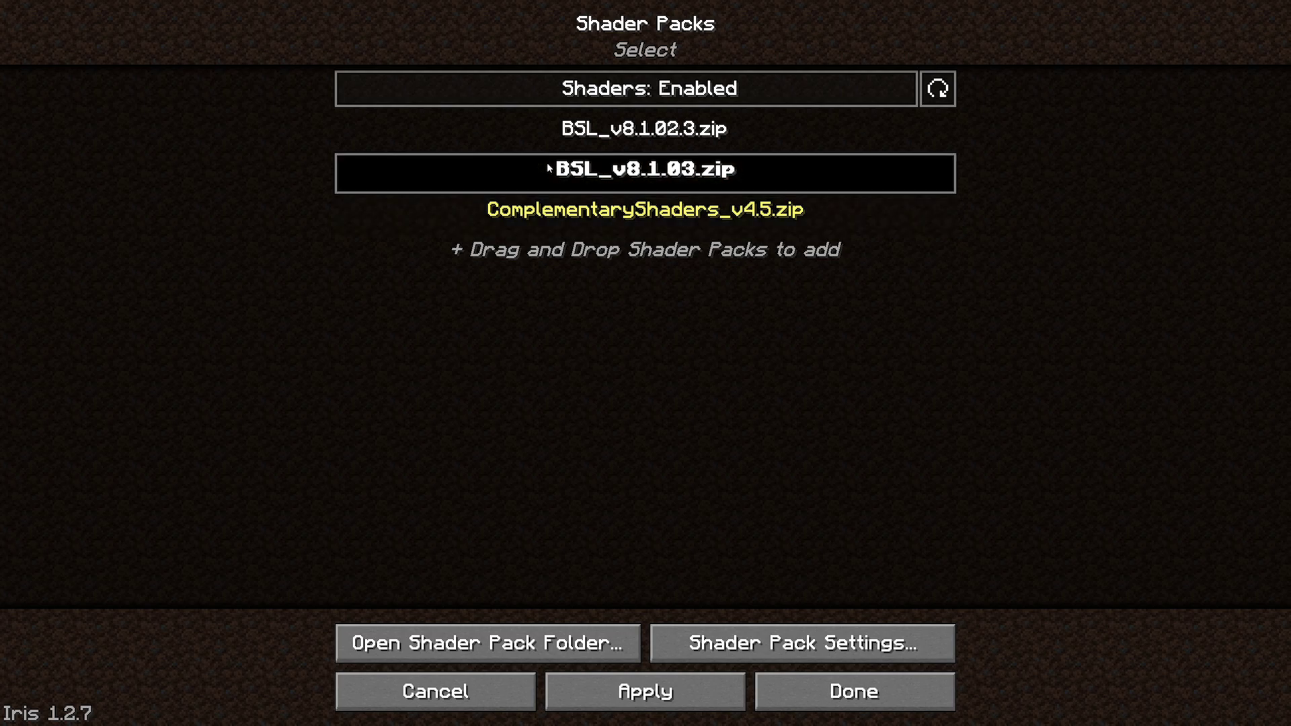
pyautogui.click(669, 685)
pyautogui.click(862, 693)
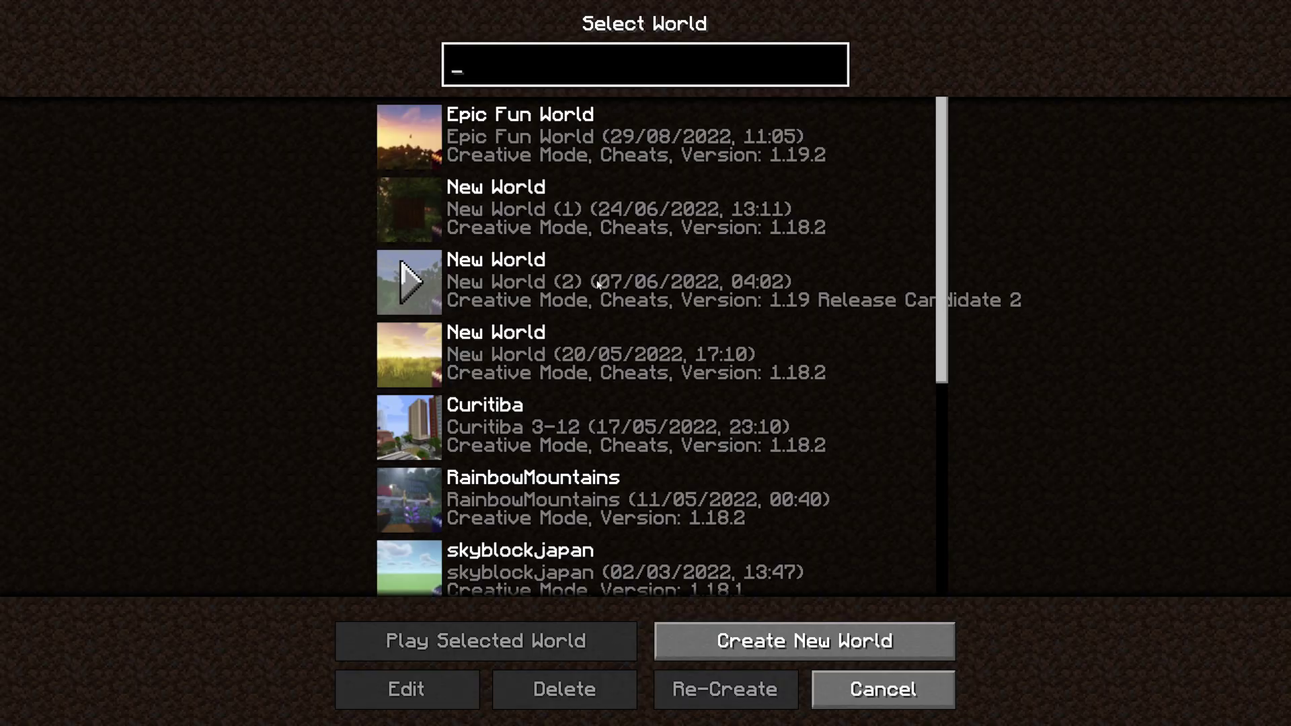
pyautogui.doubleClick(520, 139)
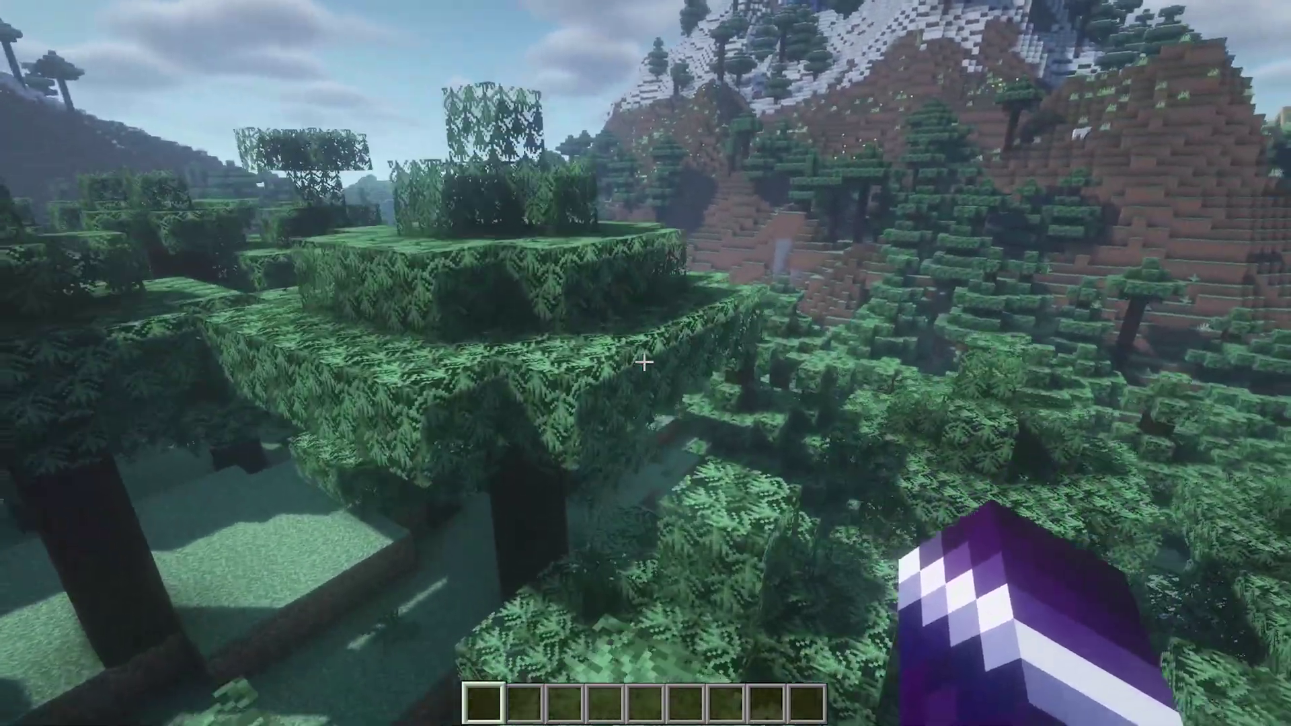